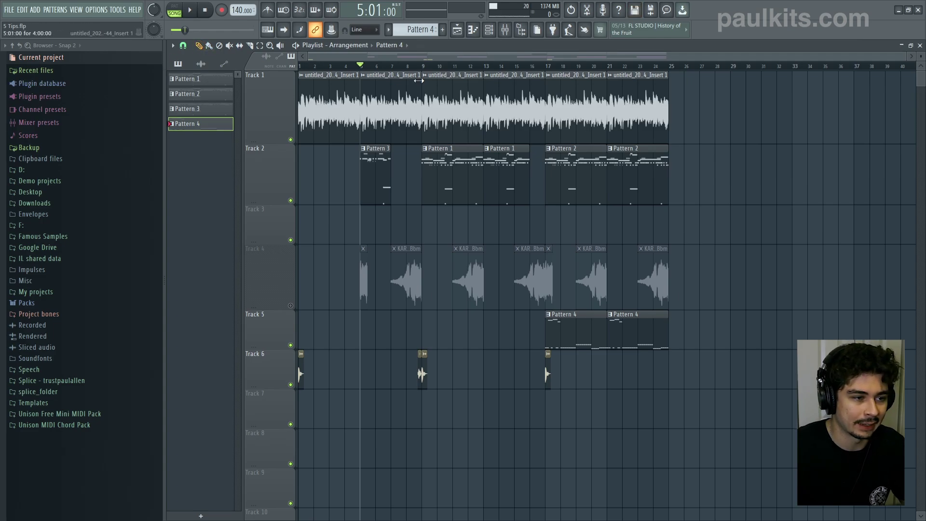
# Move the playlist's playback start marker to bar 9
pyautogui.click(376, 67)
pyautogui.click(360, 67)
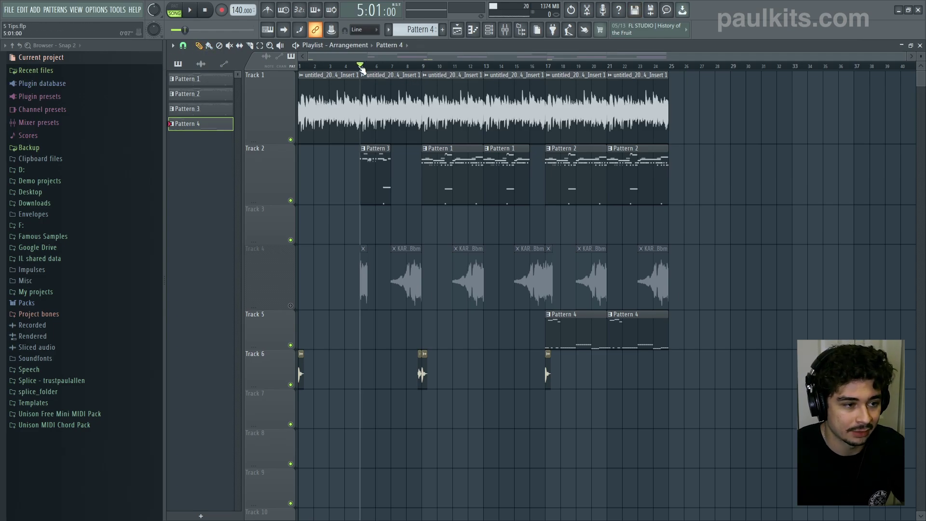
pyautogui.moveTo(365, 68); pyautogui.dragTo(423, 68)
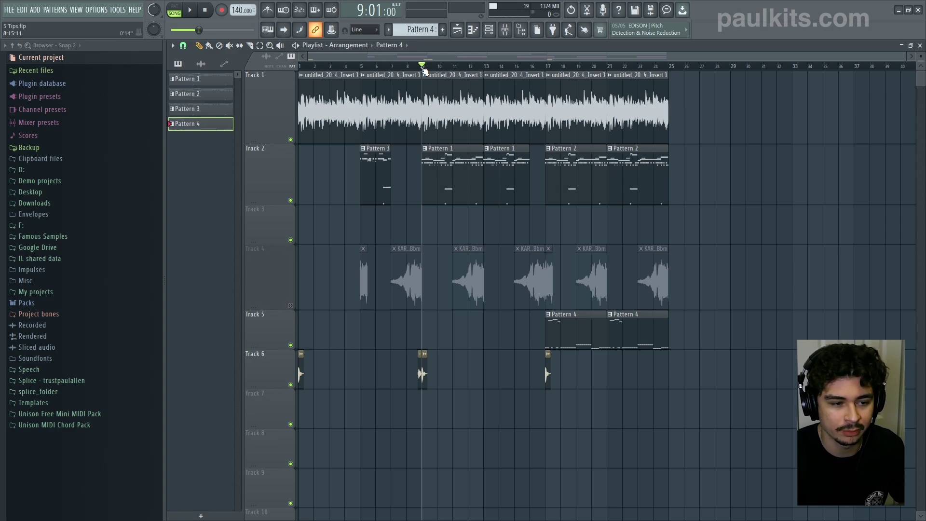
# Open Pattern 1's SNARE 5 notes in the piano roll and view them from bar 1 with nothing selected
pyautogui.doubleClick(423, 155)
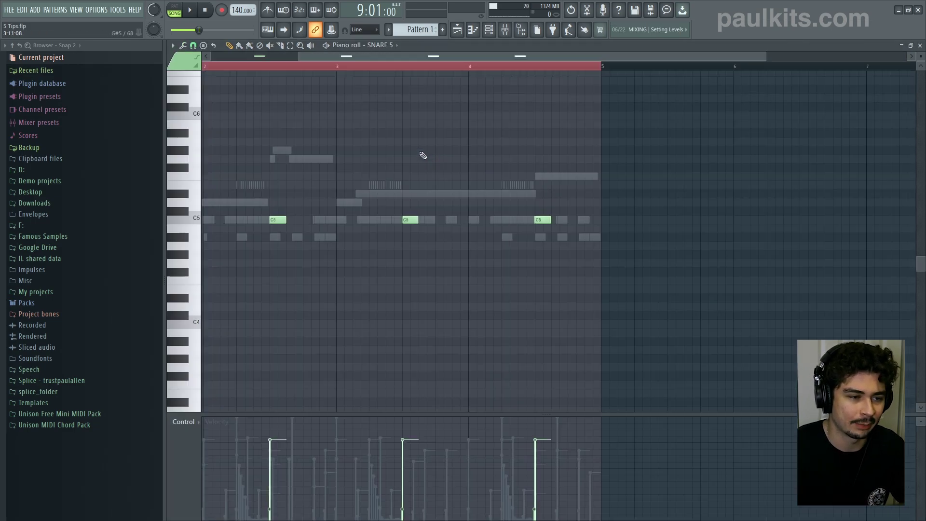
pyautogui.moveTo(381, 57); pyautogui.dragTo(103, 41)
pyautogui.doubleClick(236, 66)
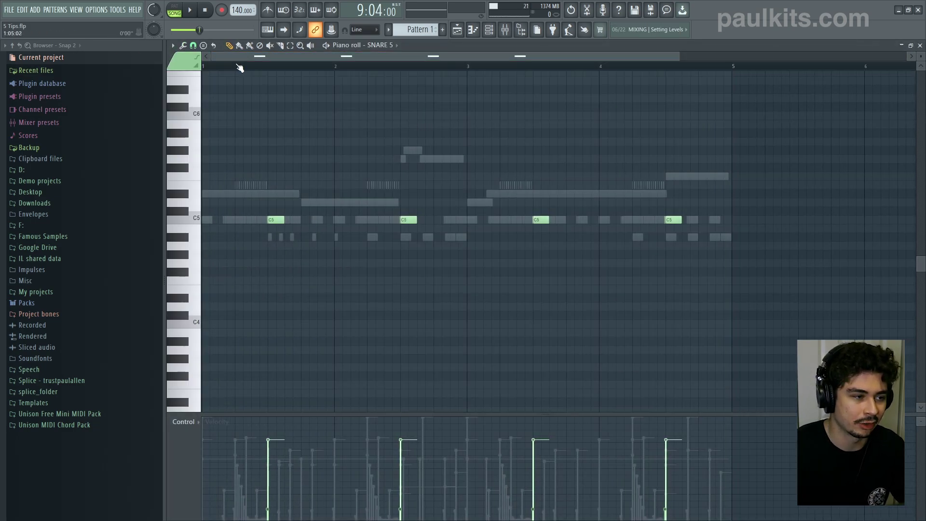
pyautogui.scroll(2, 419, 82)
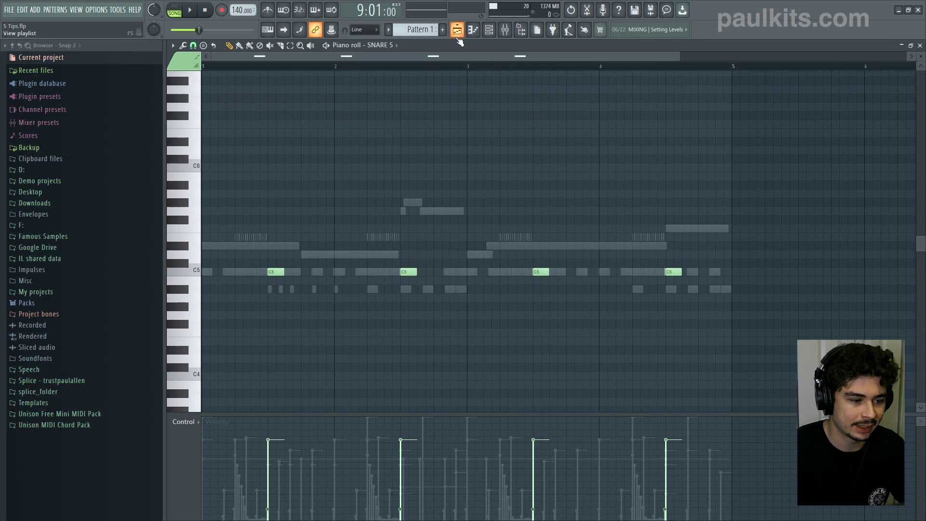
# Play the arrangement from bar 9 while following Pattern 1's SNARE 5 notes in the piano roll, and stop playback
pyautogui.click(457, 30)
pyautogui.press('space')
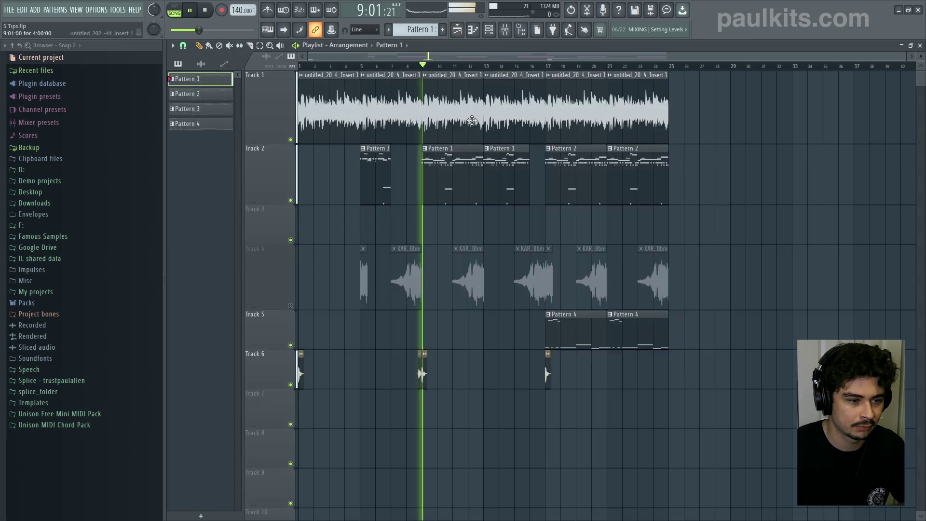
pyautogui.doubleClick(464, 172)
pyautogui.moveTo(443, 57); pyautogui.dragTo(275, 76)
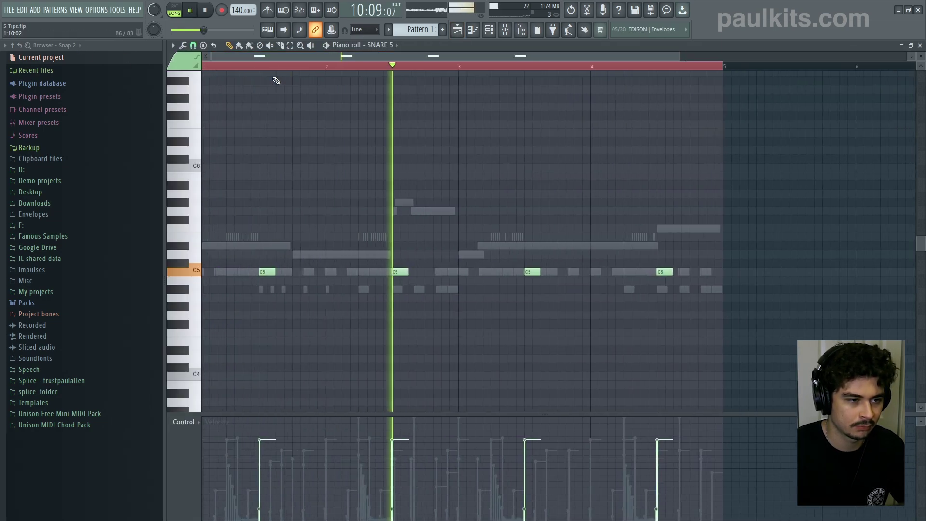
pyautogui.scroll(-3, 314, 66)
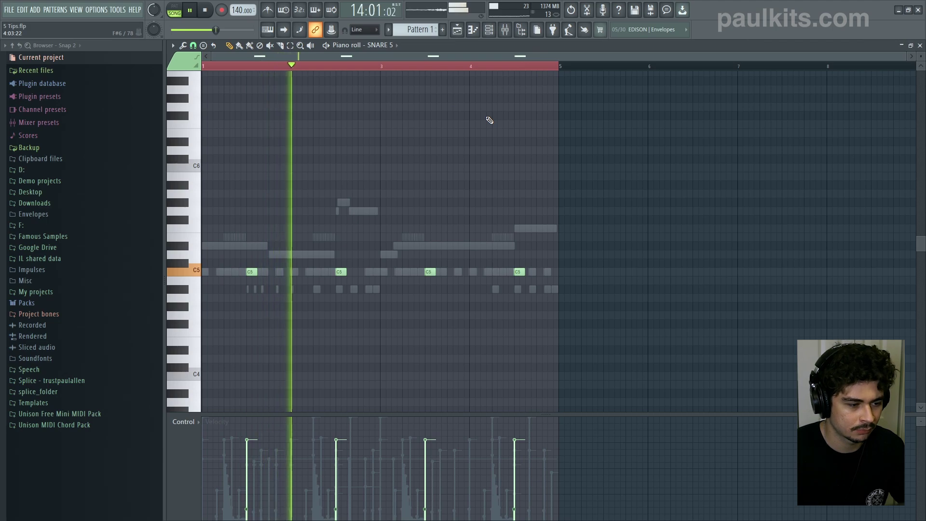
pyautogui.scroll(-1, 487, 117)
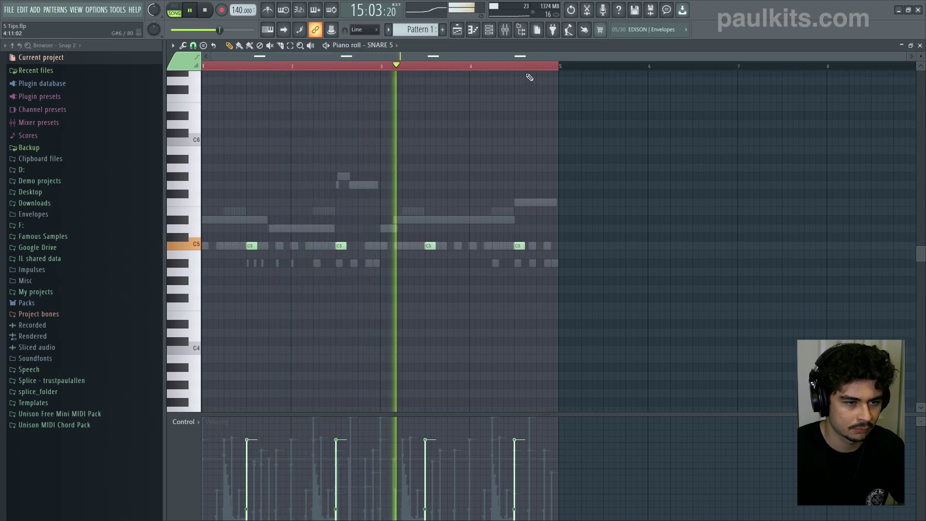
pyautogui.scroll(2, 529, 71)
pyautogui.scroll(3, 514, 57)
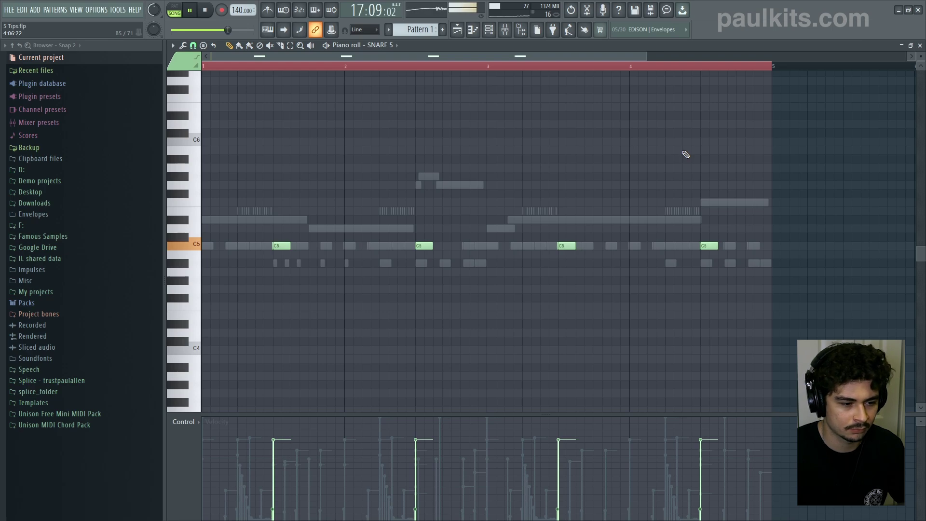
pyautogui.press('space')
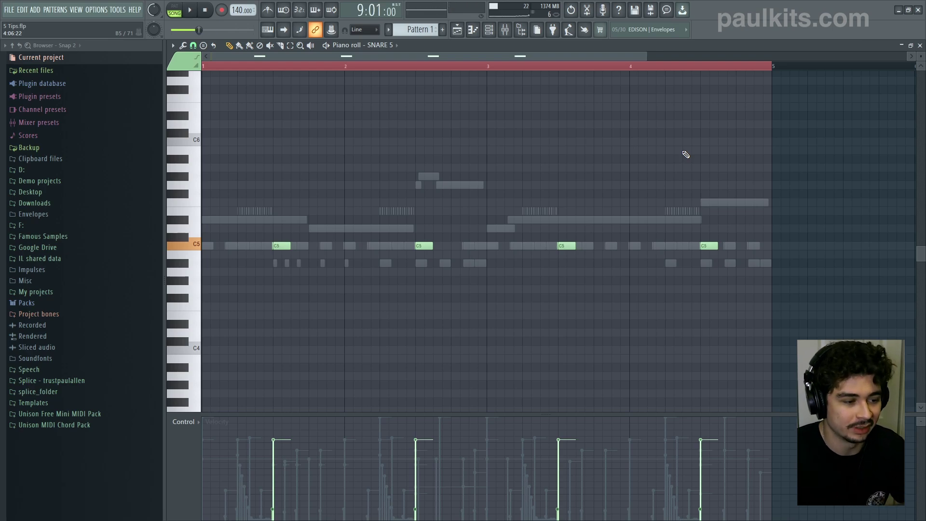
# Examine the quiet extra hits placed just before the main SNARE 5 notes in Pattern 1
pyautogui.doubleClick(289, 65)
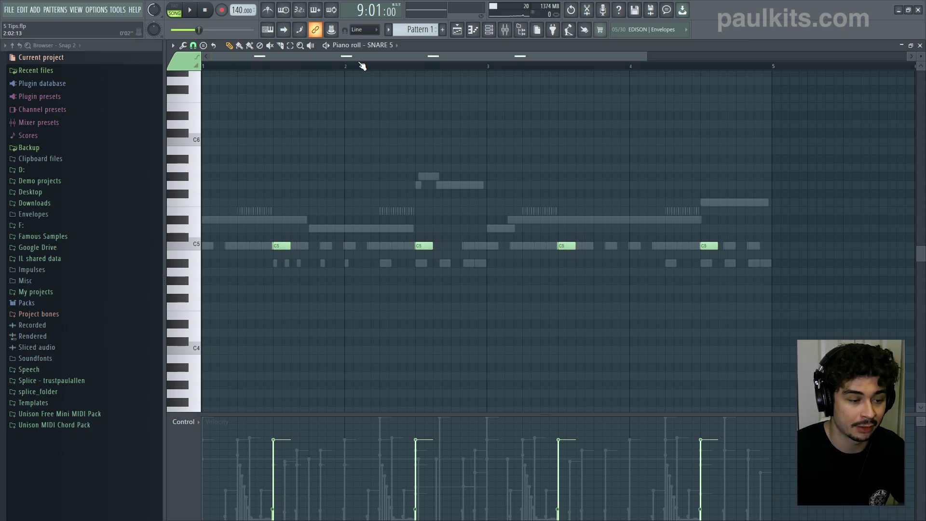
pyautogui.scroll(6, 281, 68)
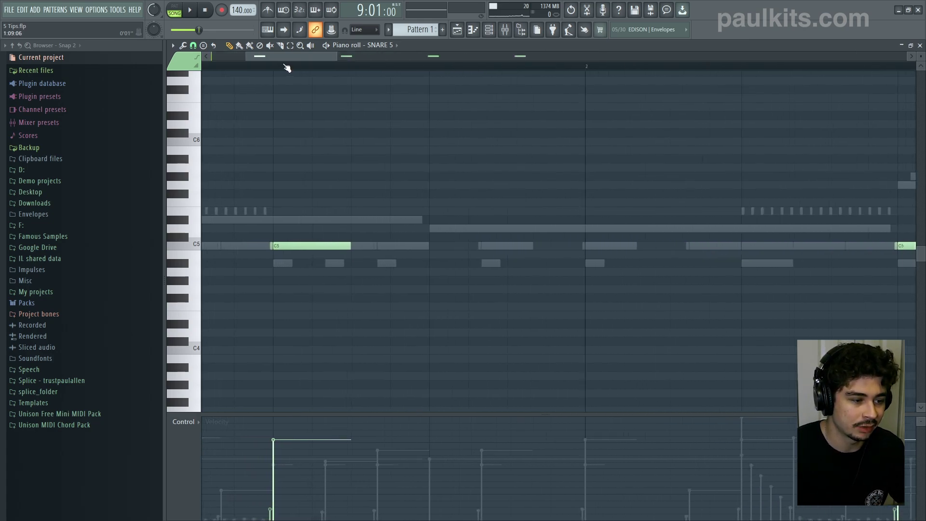
pyautogui.moveTo(296, 56); pyautogui.dragTo(314, 57)
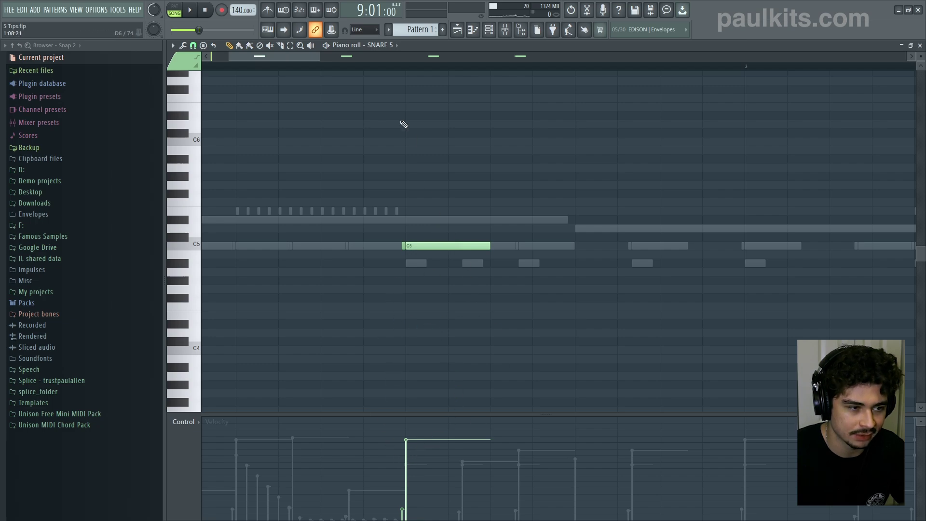
pyautogui.scroll(-1, 407, 76)
pyautogui.scroll(-4, 411, 68)
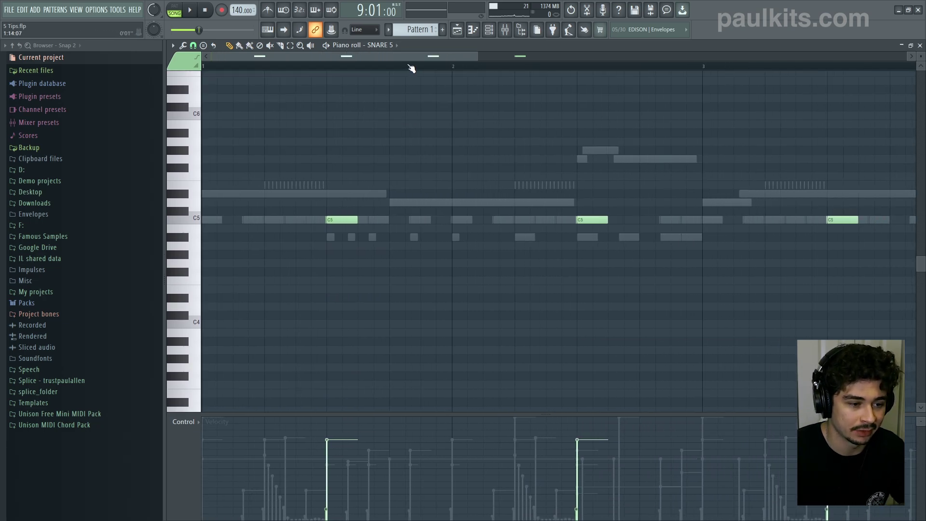
pyautogui.scroll(-4, 412, 68)
pyautogui.scroll(3, 444, 134)
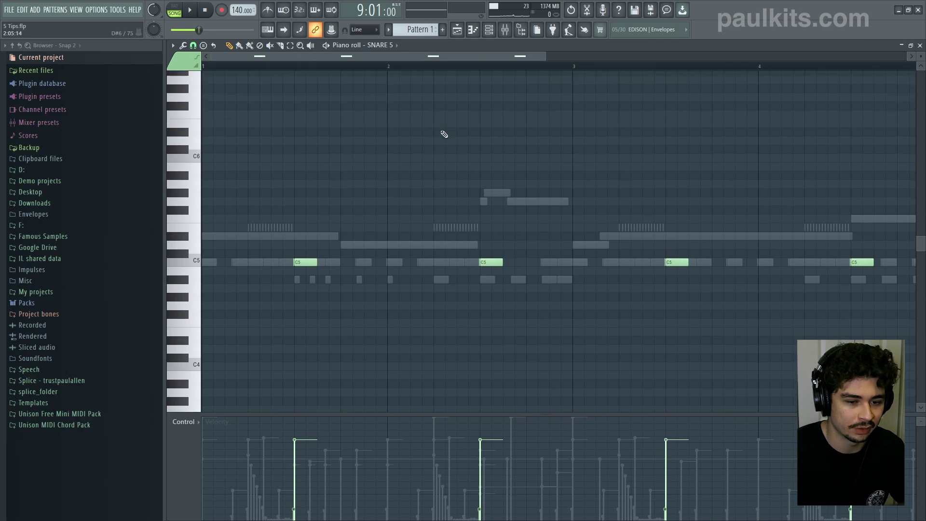
pyautogui.scroll(1, 444, 134)
pyautogui.scroll(-3, 456, 73)
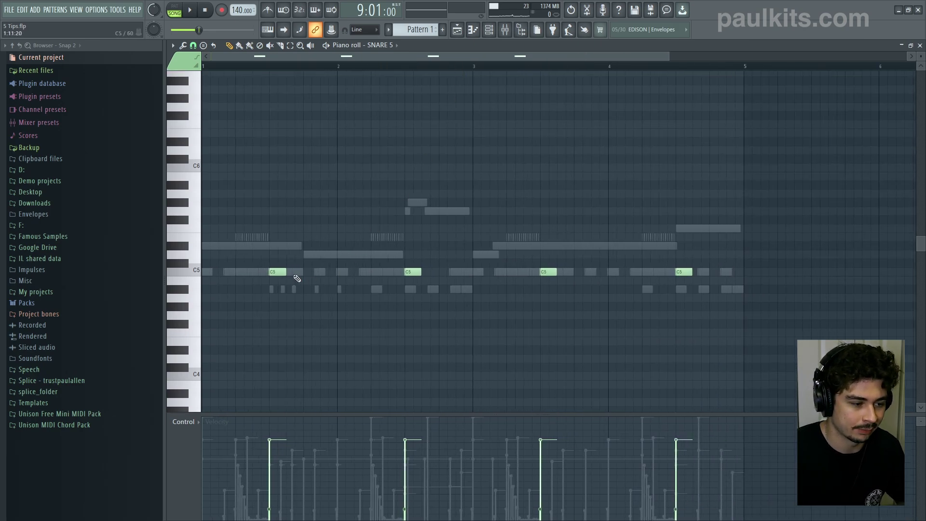
pyautogui.scroll(3, 351, 65)
pyautogui.scroll(-4, 383, 67)
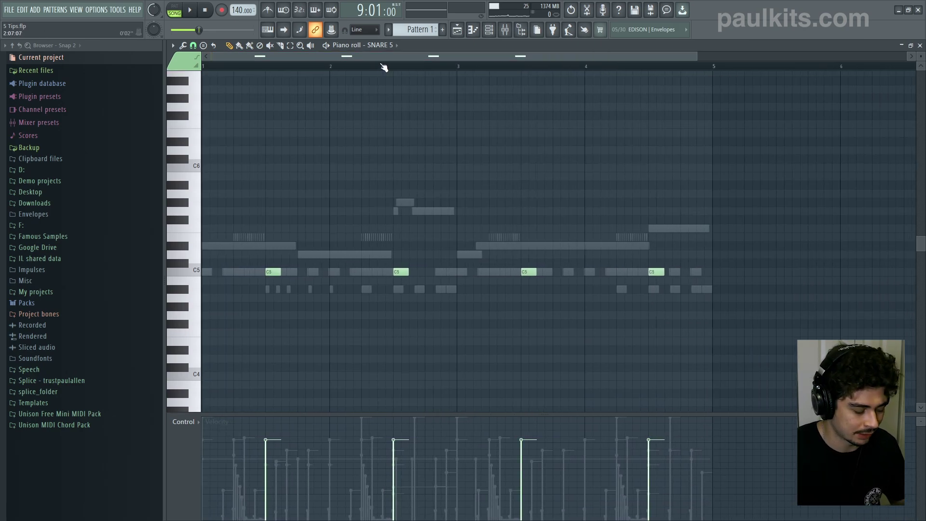
# Apply a flam to all SNARE 5 notes with a time offset of -0:02, and play the result
pyautogui.hotkey('ctrl', 'a')
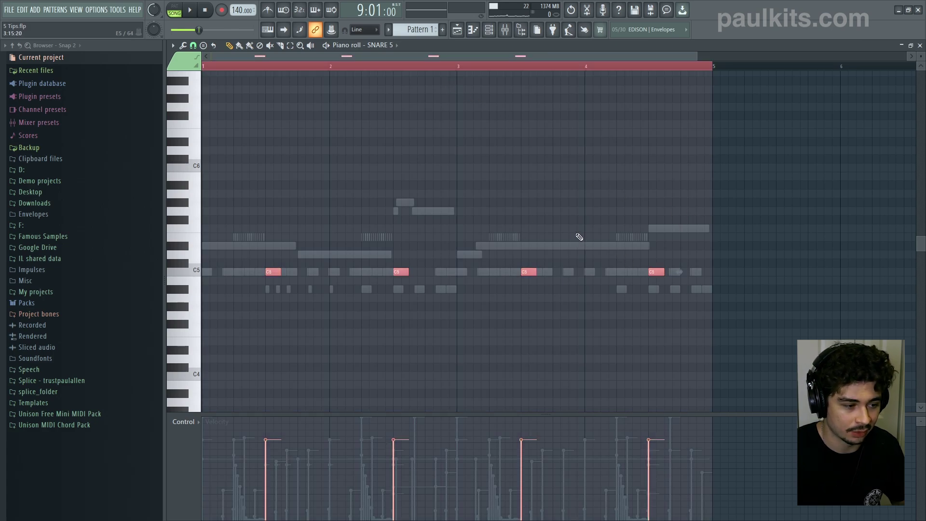
pyautogui.hotkey('alt', 'f')
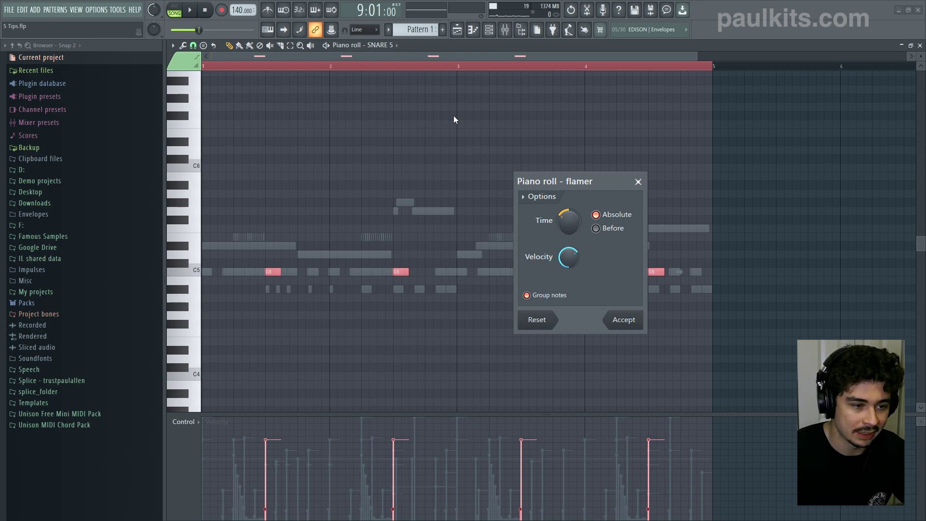
pyautogui.moveTo(569, 221); pyautogui.dragTo(569, 227)
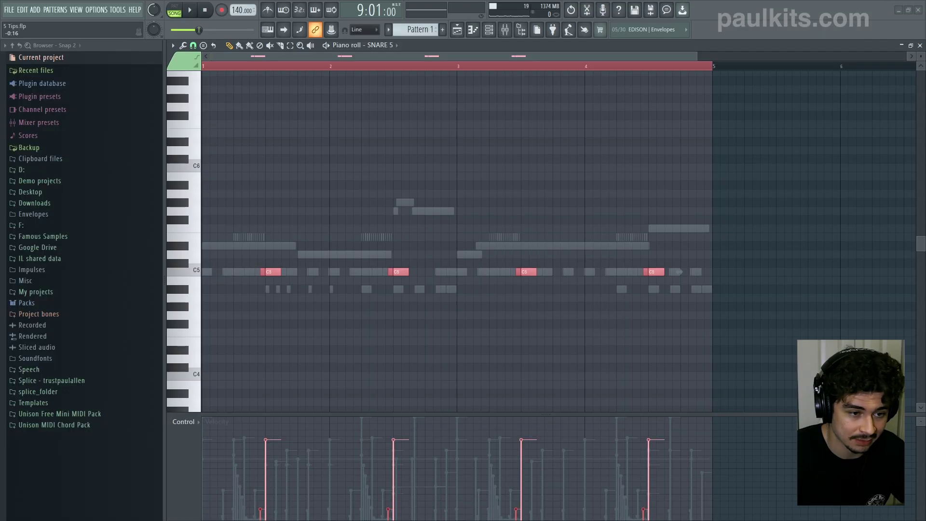
pyautogui.moveTo(532, 146); pyautogui.dragTo(533, 146)
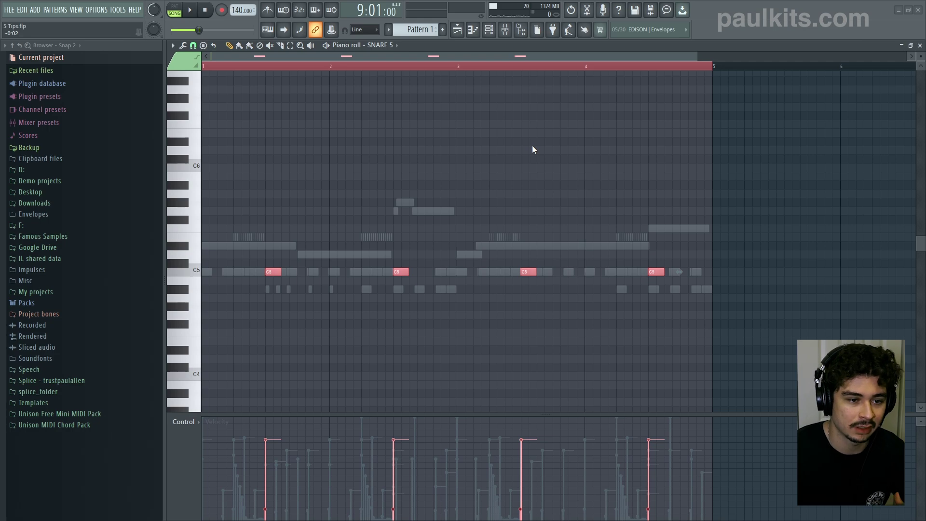
pyautogui.scroll(2, 532, 145)
pyautogui.press('space')
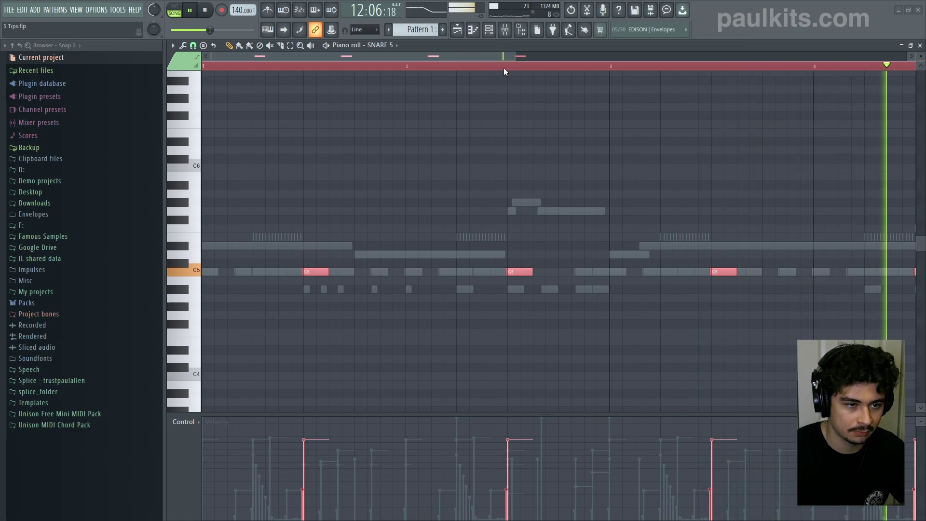
pyautogui.press('space')
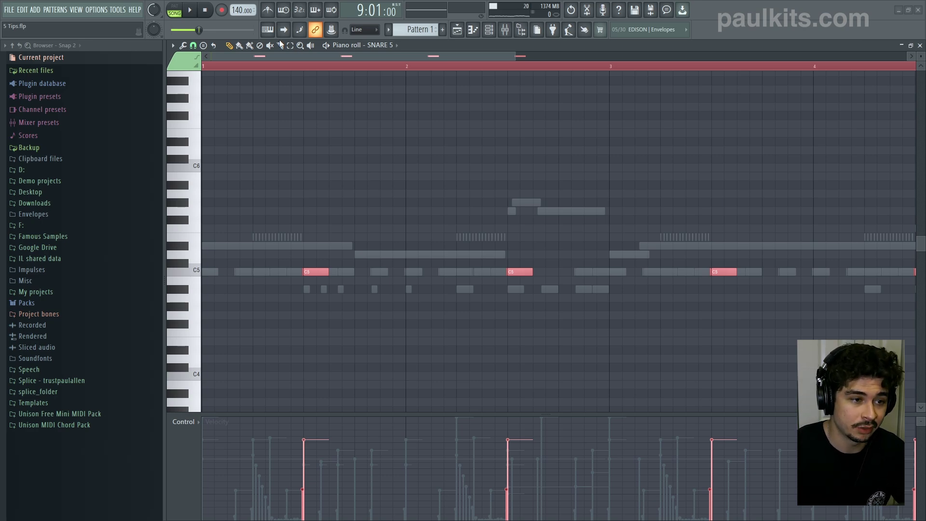
# Audition Pattern 1's HAT 2 part, and bring up the flam tool for all of its notes
pyautogui.press('space')
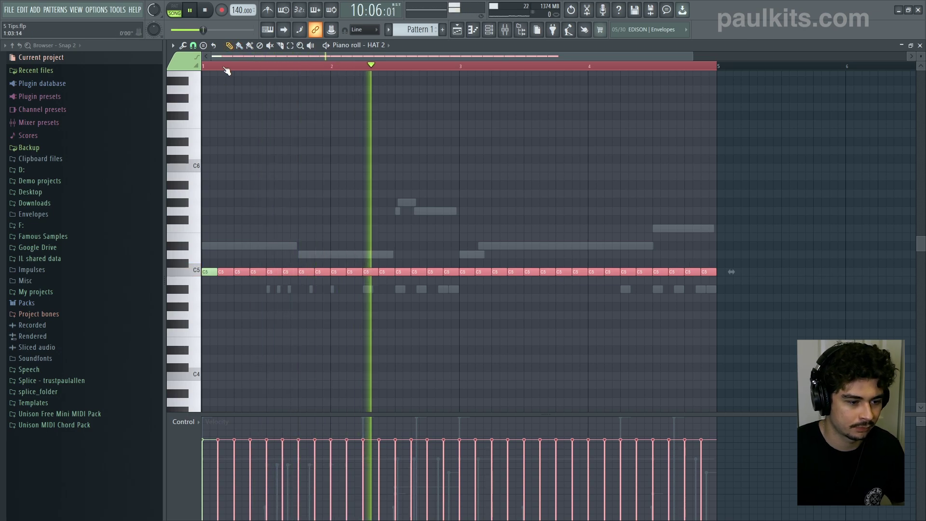
pyautogui.press('space')
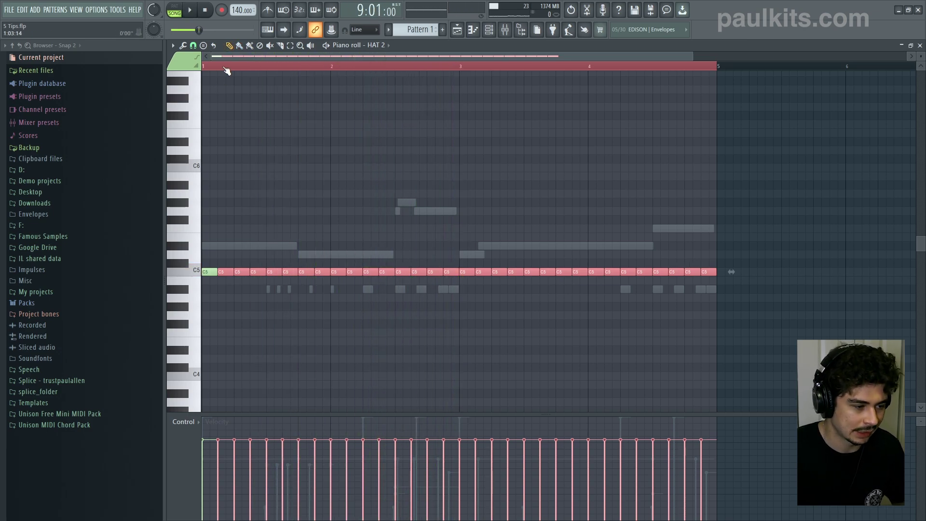
pyautogui.click(224, 67)
pyautogui.hotkey('ctrl', 'a')
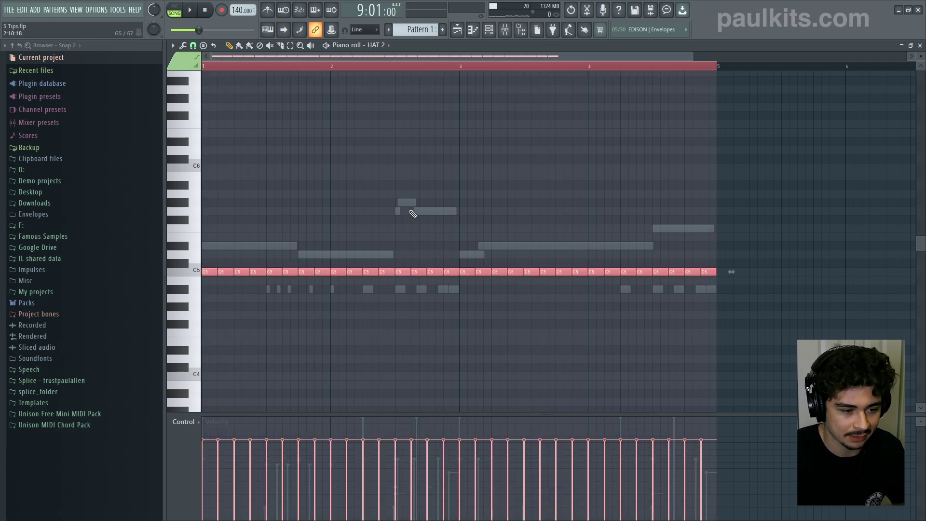
pyautogui.hotkey('alt', 'f')
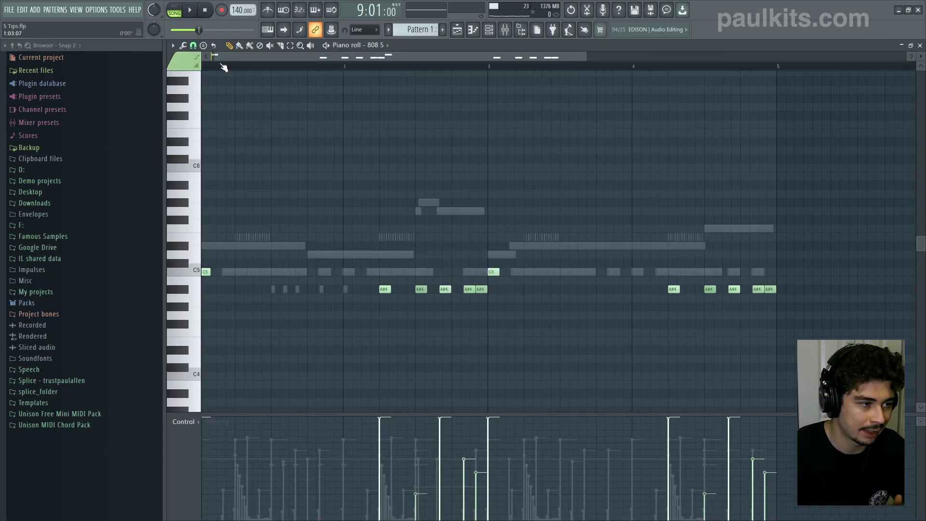
# Add a low-velocity C5 note at 1:05:00 in the 808 5 part and play it back
pyautogui.scroll(2, 255, 114)
pyautogui.scroll(-3, 562, 306)
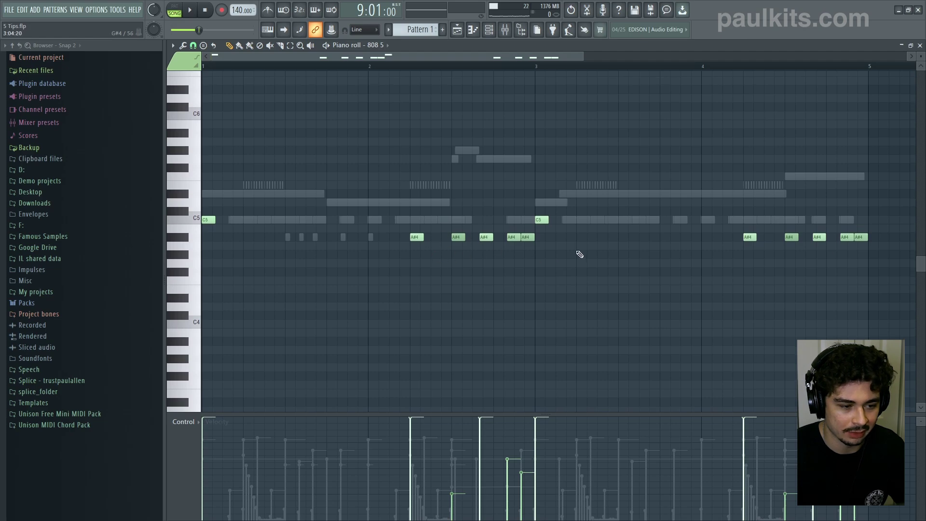
pyautogui.scroll(-2, 529, 70)
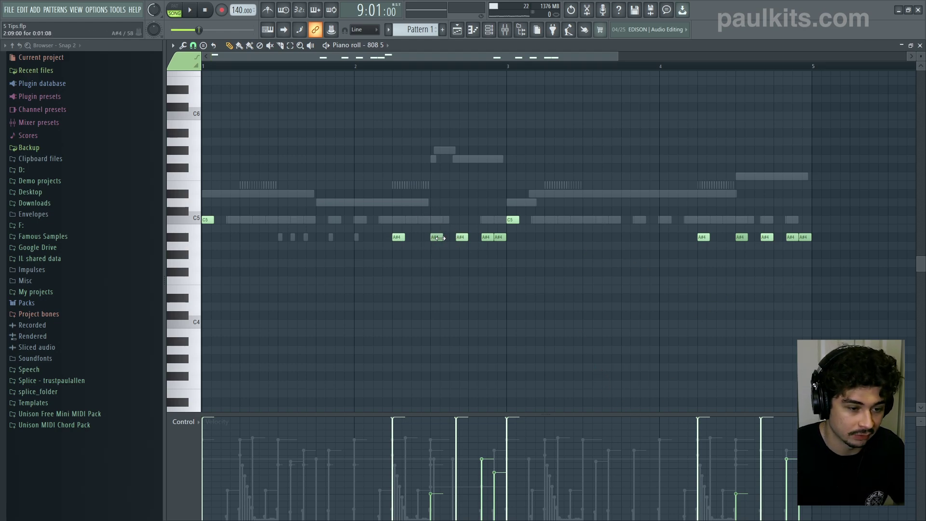
pyautogui.click(245, 220)
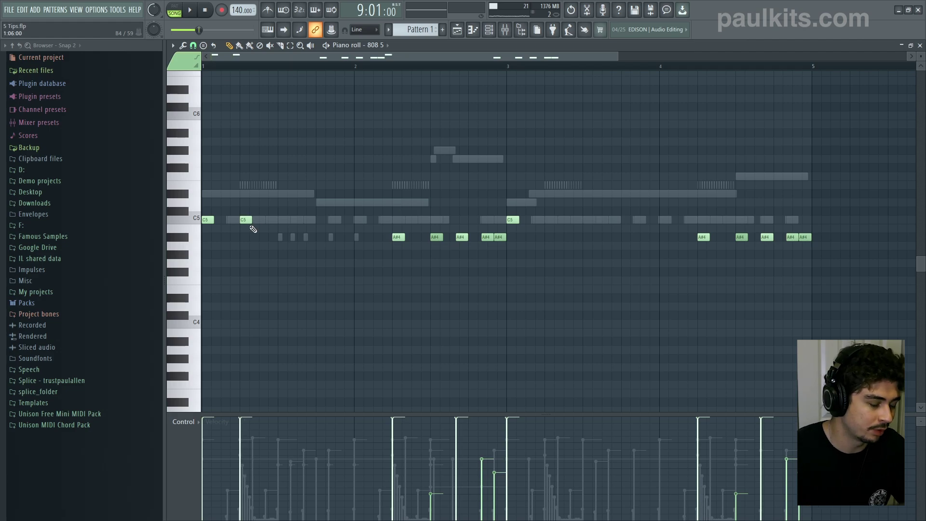
pyautogui.moveTo(246, 422); pyautogui.dragTo(247, 421)
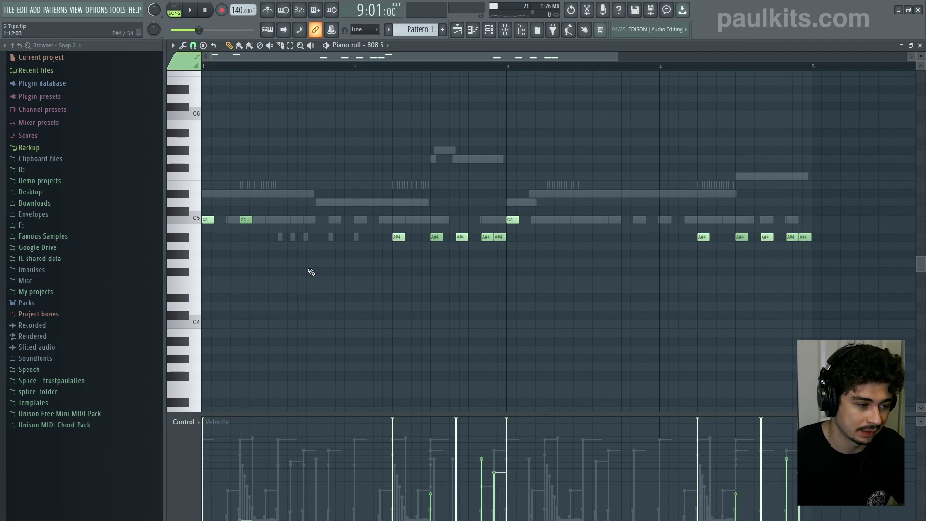
pyautogui.press('space')
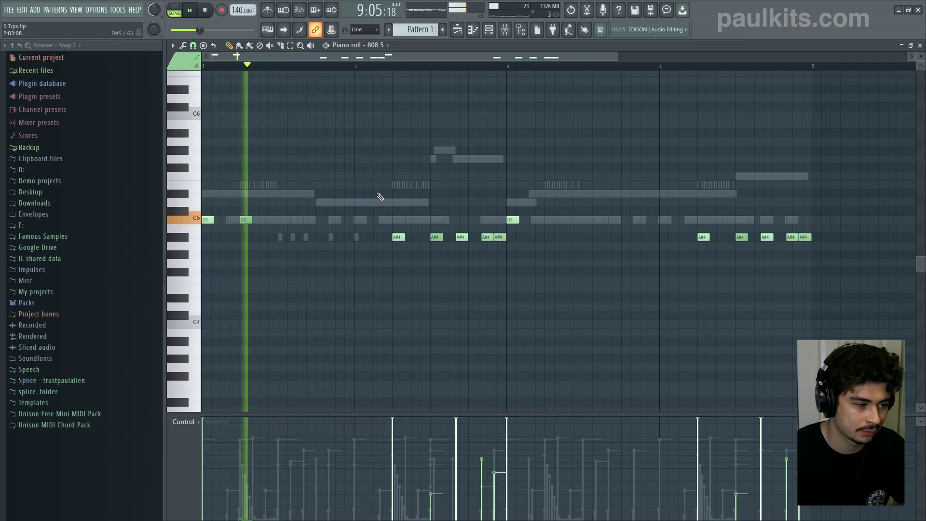
pyautogui.press('space')
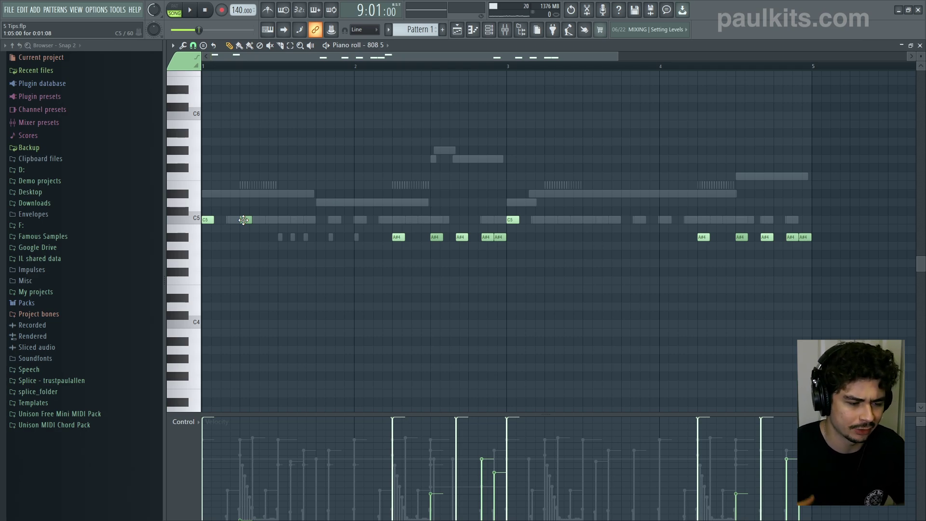
# Delete the C5 note at 1:05:00 and the three quieter A#4 notes in bar 2 of the 808 part, and play it
pyautogui.moveTo(242, 219); pyautogui.dragTo(437, 240)
pyautogui.rightClick(436, 240)
pyautogui.rightClick(487, 238)
pyautogui.rightClick(500, 238)
pyautogui.press('space')
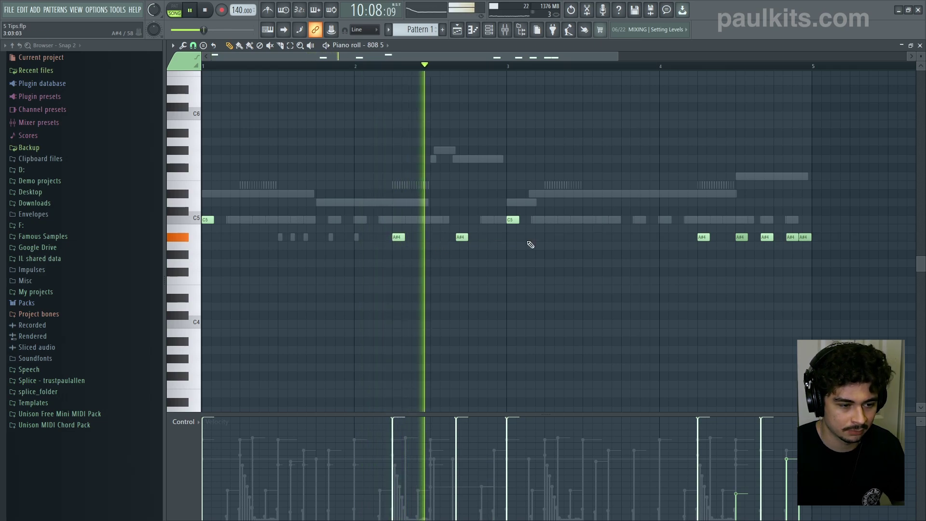
# Undo the deletion of the three quieter A#4 notes in bar 2 of the 808 5 part and play it back
pyautogui.press('space')
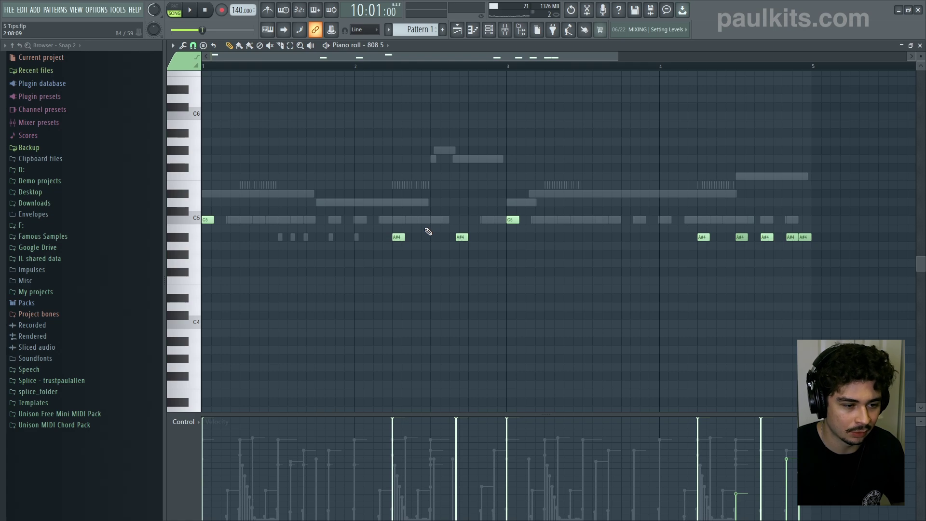
pyautogui.hotkey('ctrl', 'alt', 'z')
pyautogui.hotkey('ctrl', 'alt', 'z')
pyautogui.hotkey('ctrl', 'alt', 'z')
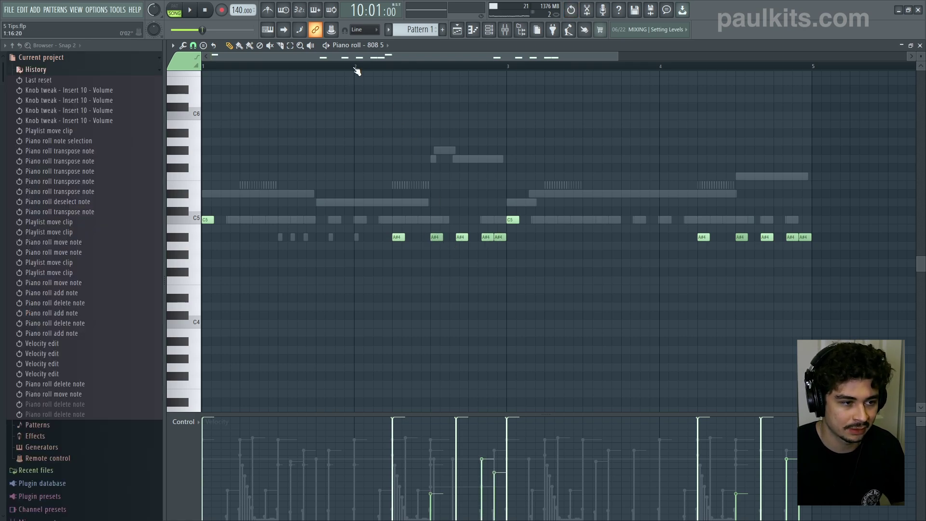
pyautogui.press('space')
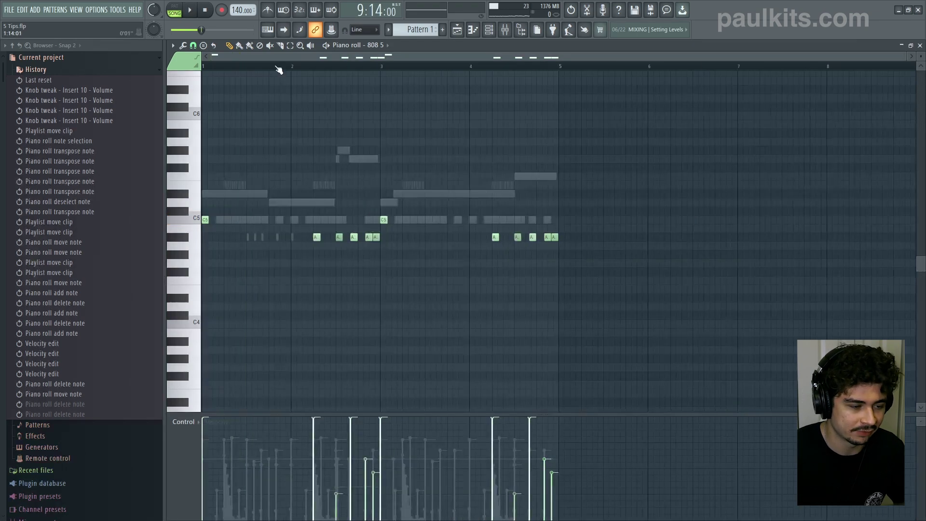
pyautogui.moveTo(274, 66); pyautogui.dragTo(202, 66)
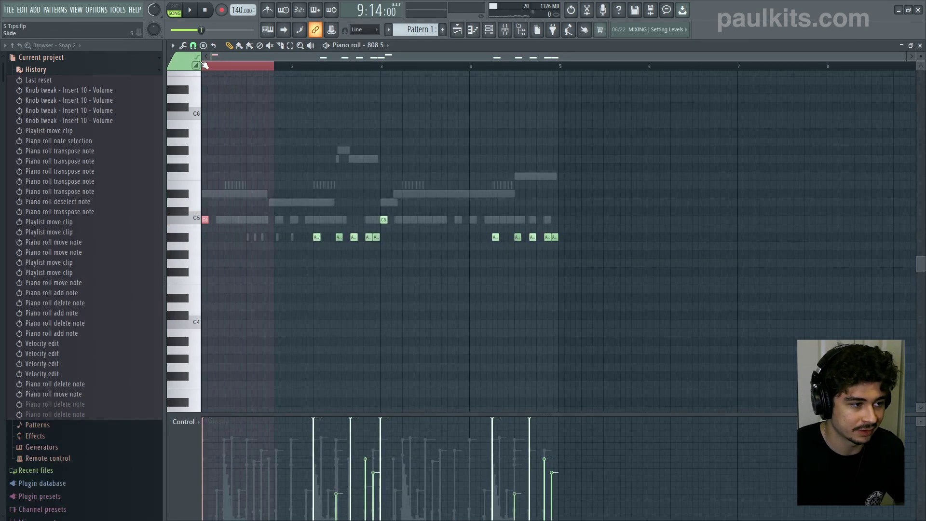
pyautogui.click(223, 68)
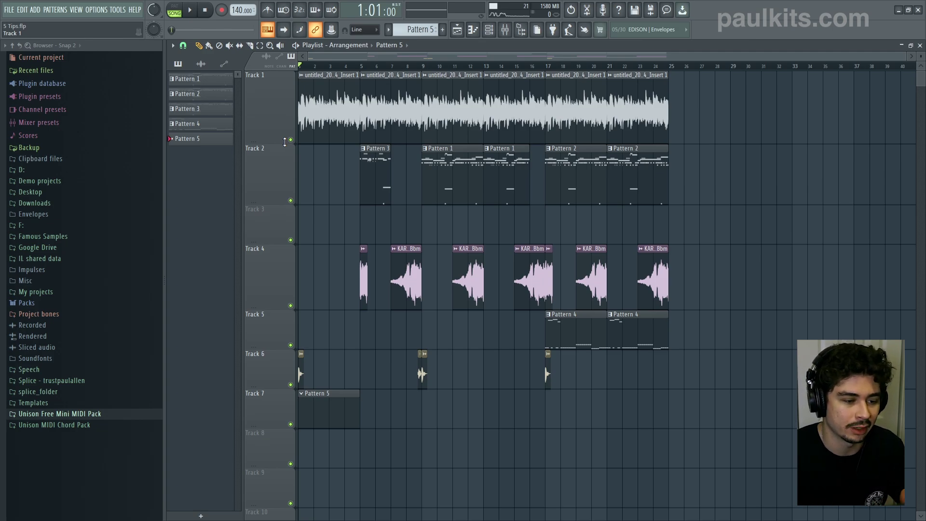
# Solo Track 7 in the playlist and open its Pattern 5 clip
pyautogui.scroll(-3, 365, 71)
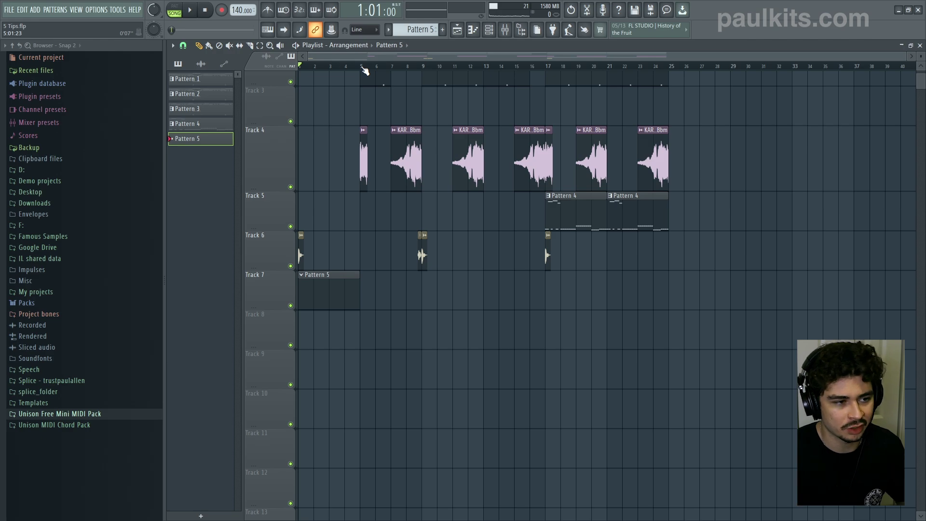
pyautogui.moveTo(361, 69); pyautogui.dragTo(154, 73)
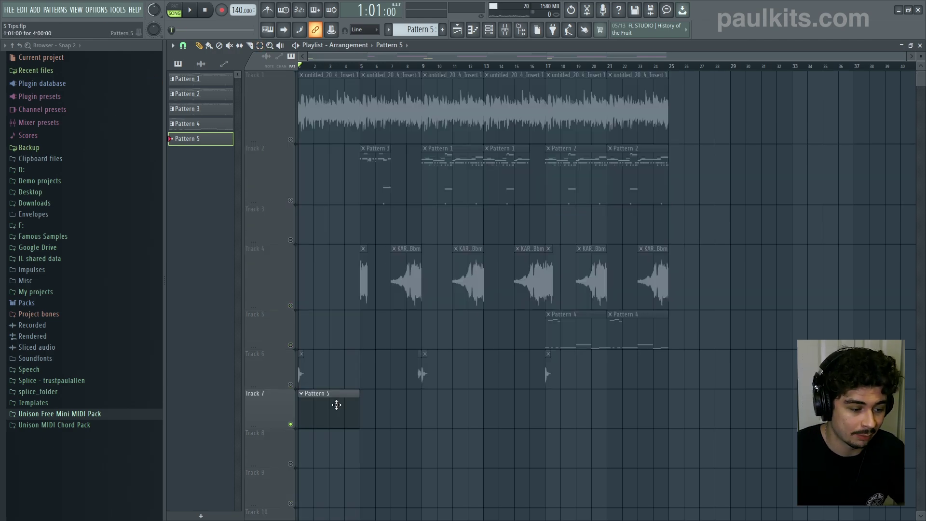
pyautogui.doubleClick(335, 404)
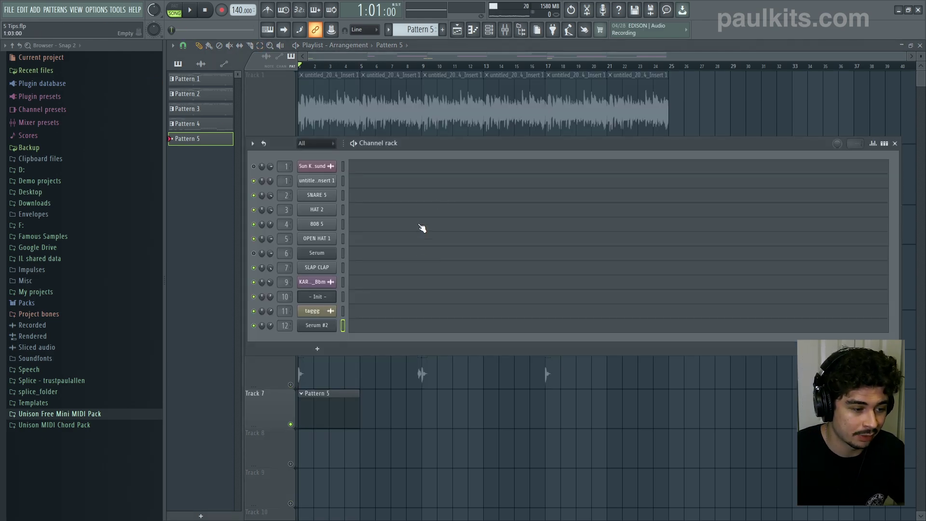
# Show the Serum #2 synth in Pattern 5 and open its piano roll around the C3 to C5 range
pyautogui.click(327, 327)
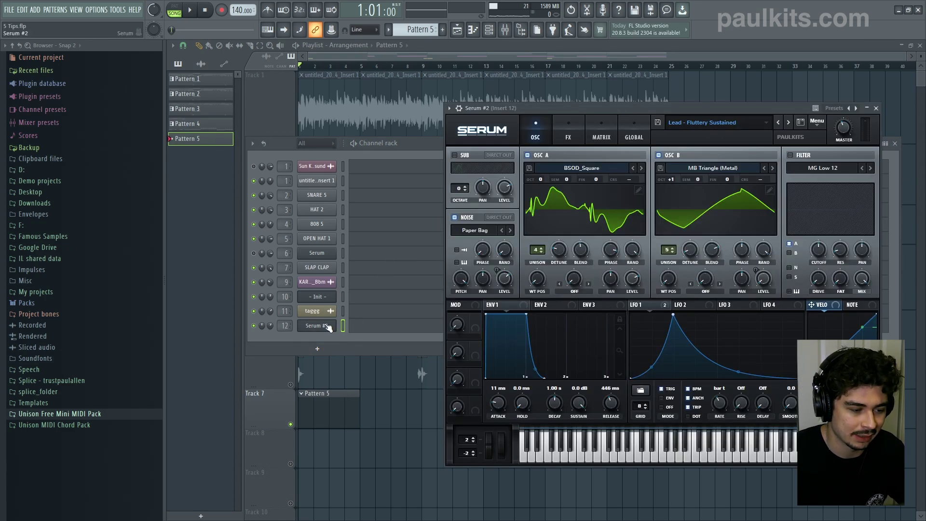
pyautogui.click(356, 326)
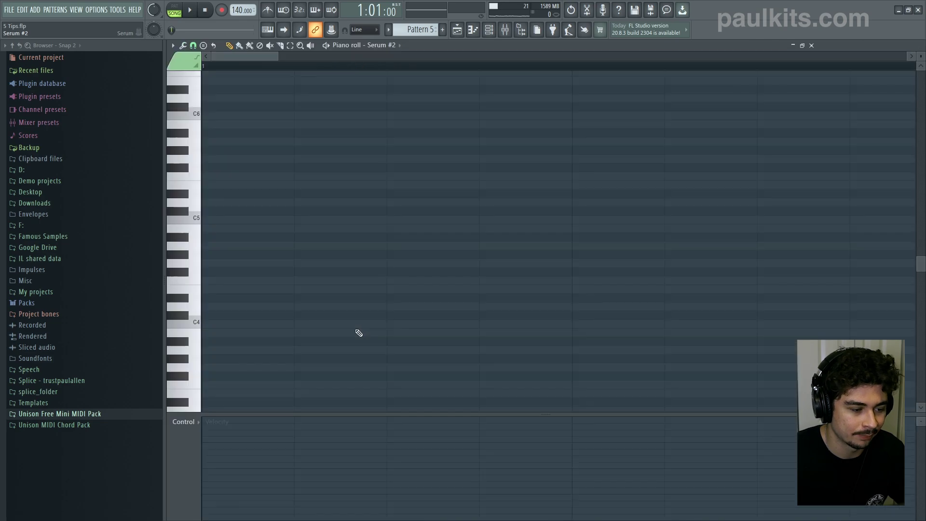
pyautogui.scroll(-3, 244, 75)
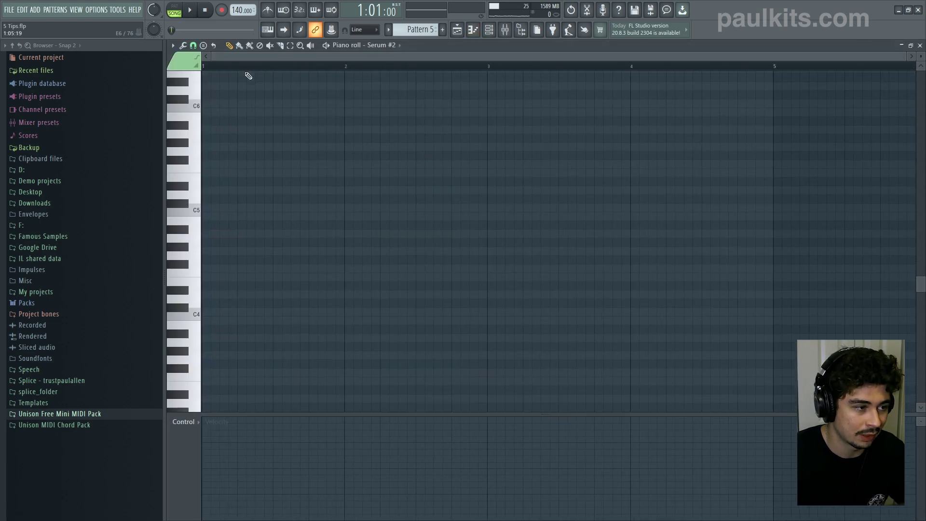
pyautogui.scroll(2, 252, 68)
pyautogui.scroll(-1, 253, 58)
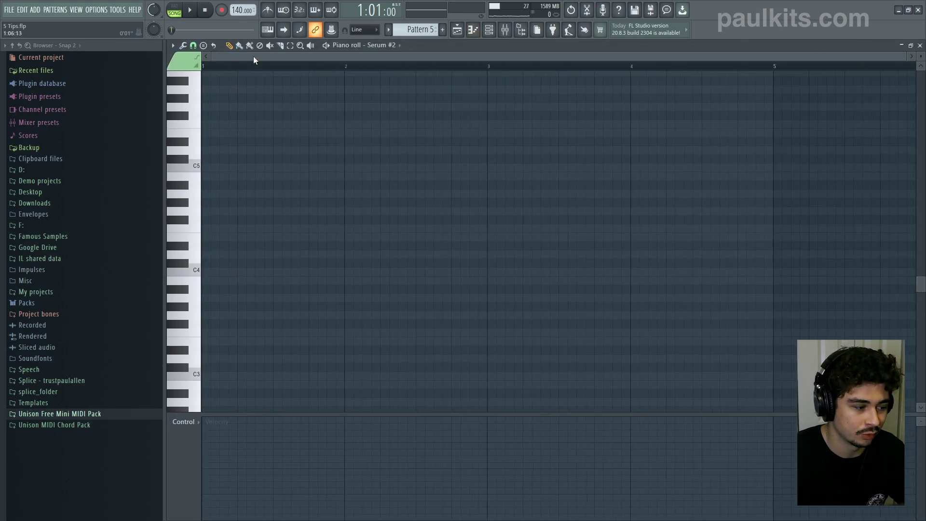
# Browse the Unison Free Mini MIDI Pack and expand the chord progressions folder for C Minor under 04 - Eb Major - C Minor
pyautogui.click(94, 414)
pyautogui.scroll(-5, 94, 417)
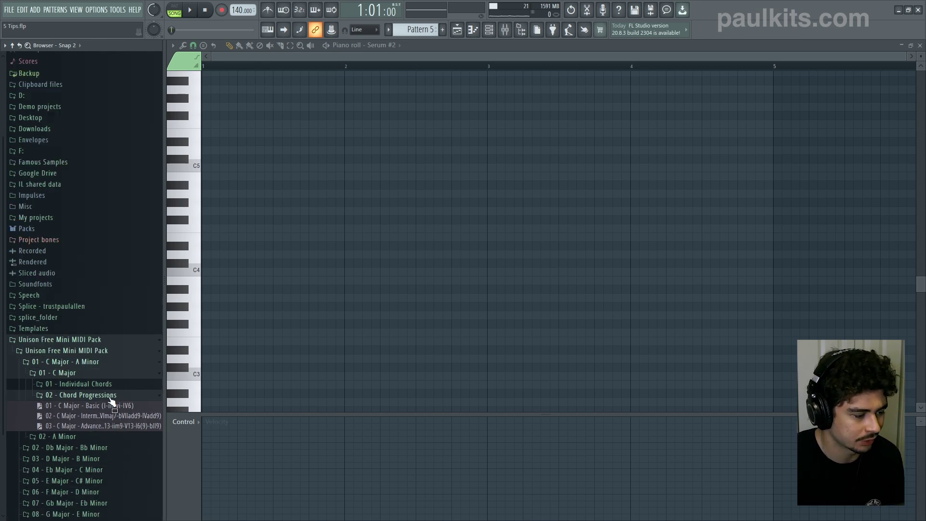
pyautogui.click(110, 398)
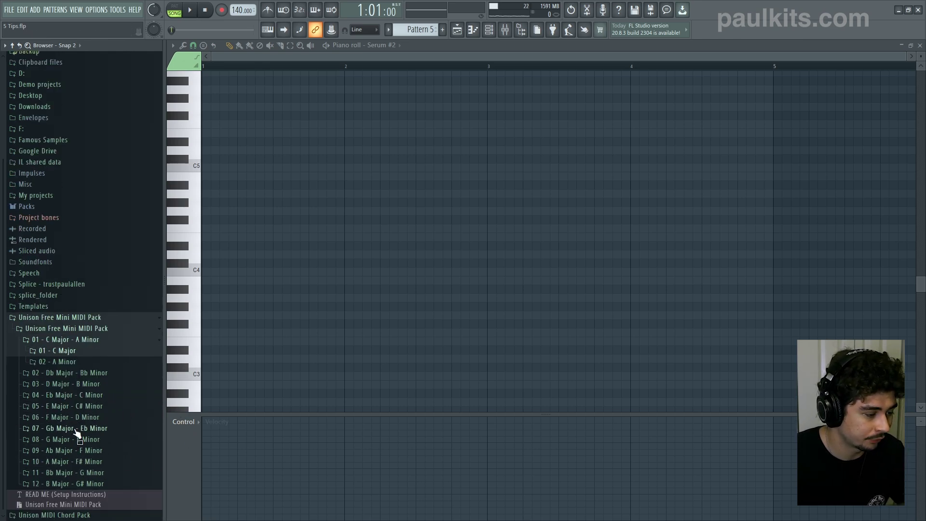
pyautogui.click(101, 395)
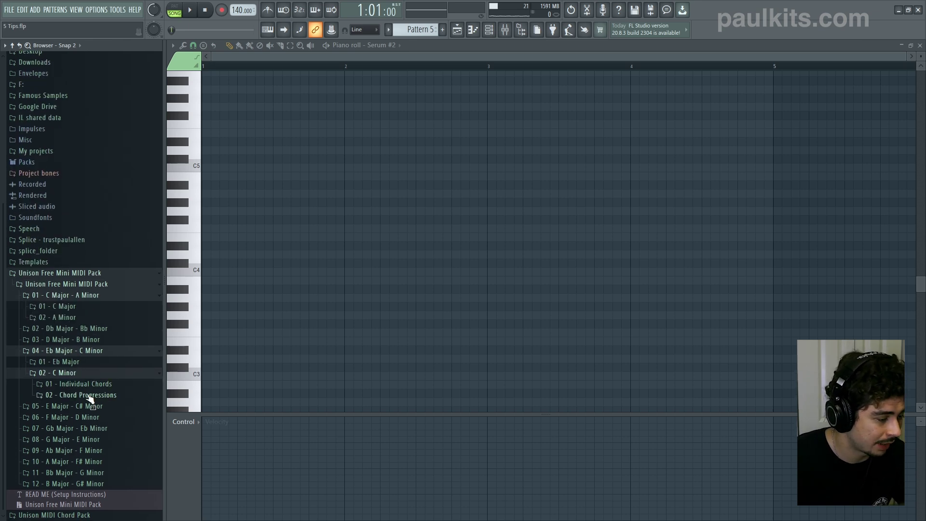
pyautogui.click(127, 386)
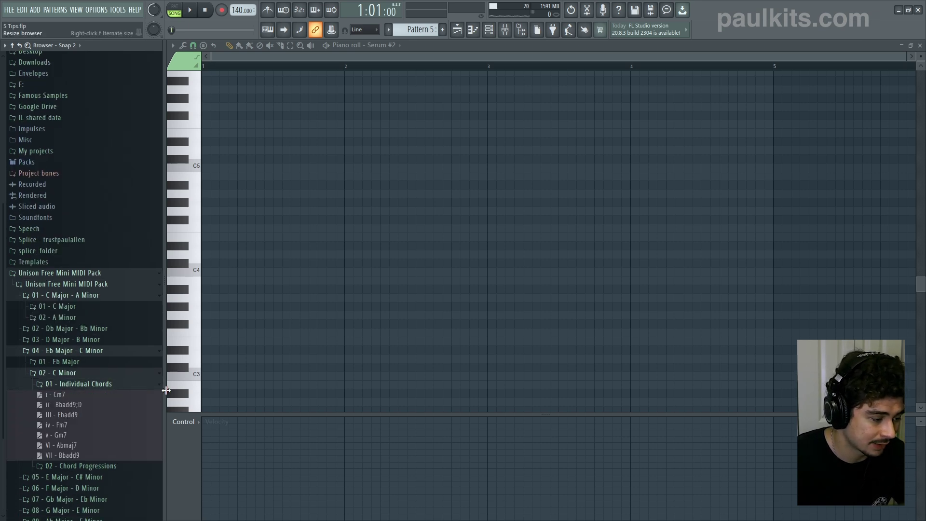
pyautogui.click(104, 385)
pyautogui.click(118, 396)
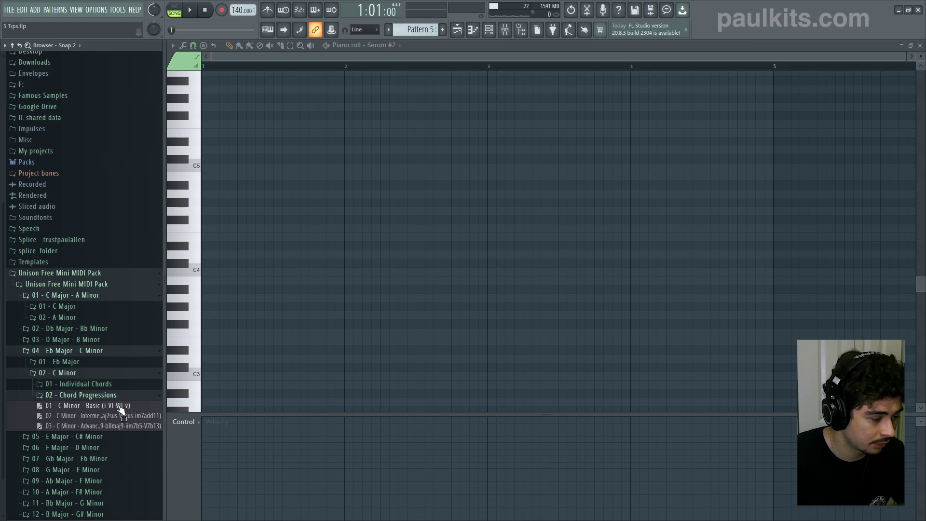
# Load the 02 C Minor intermediate chord progression into Serum #2's piano roll, play it, and transpose it down three semitones
pyautogui.moveTo(123, 415); pyautogui.dragTo(263, 345)
pyautogui.scroll(-2, 321, 75)
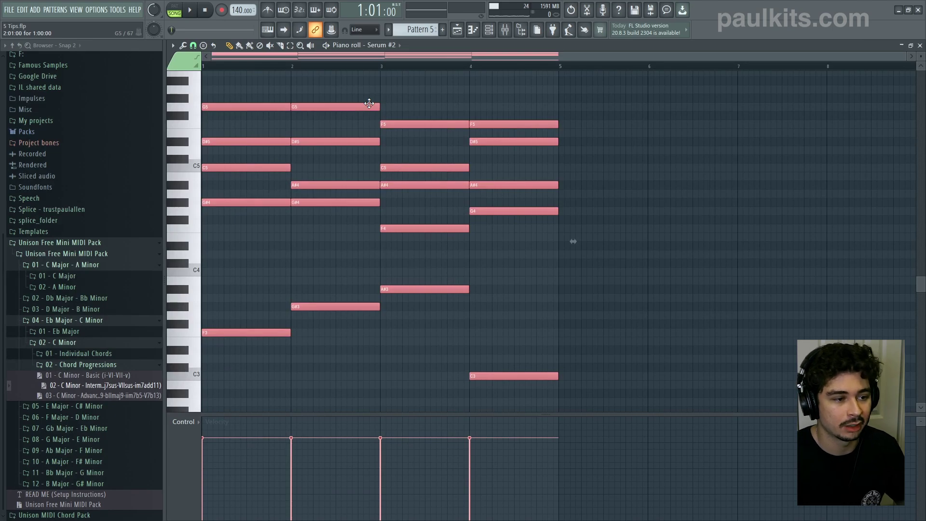
pyautogui.click(346, 67)
pyautogui.press('space')
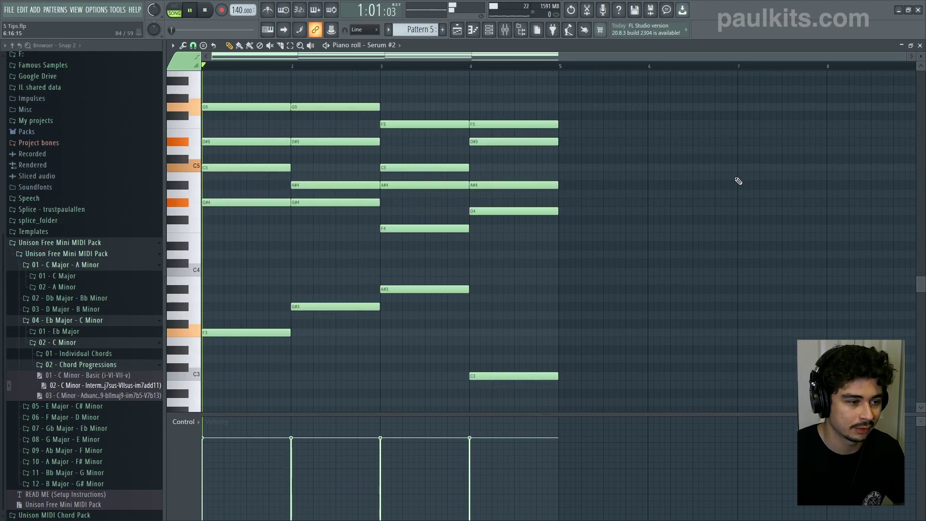
pyautogui.scroll(2, 636, 212)
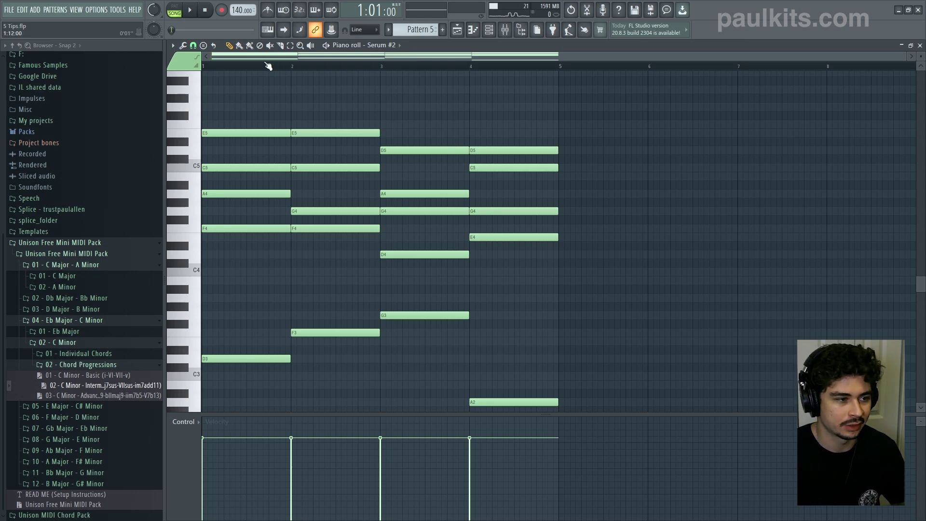
# Audition the transposed chords in different orders by jumping playback between bars 1, 2, 3 and 4
pyautogui.press('space')
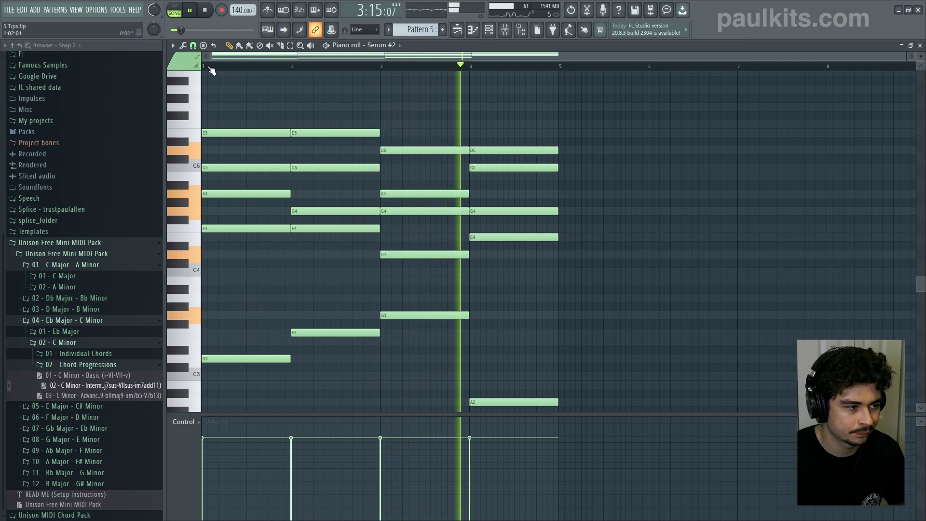
pyautogui.click(387, 68)
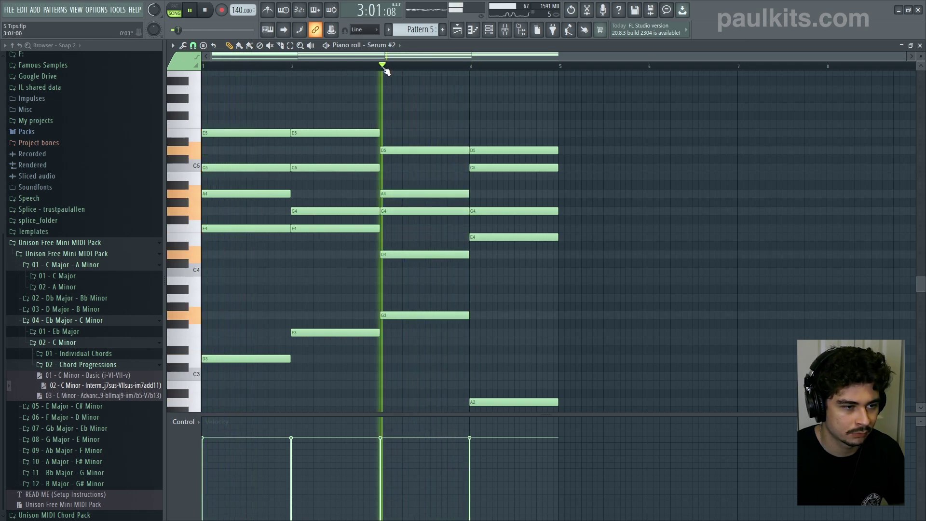
pyautogui.click(474, 68)
pyautogui.click(229, 68)
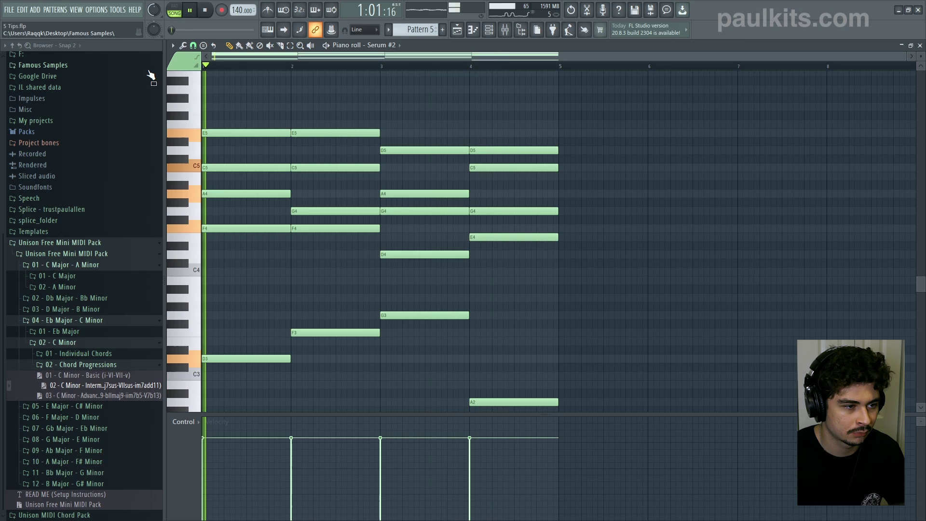
pyautogui.click(383, 68)
pyautogui.click(474, 70)
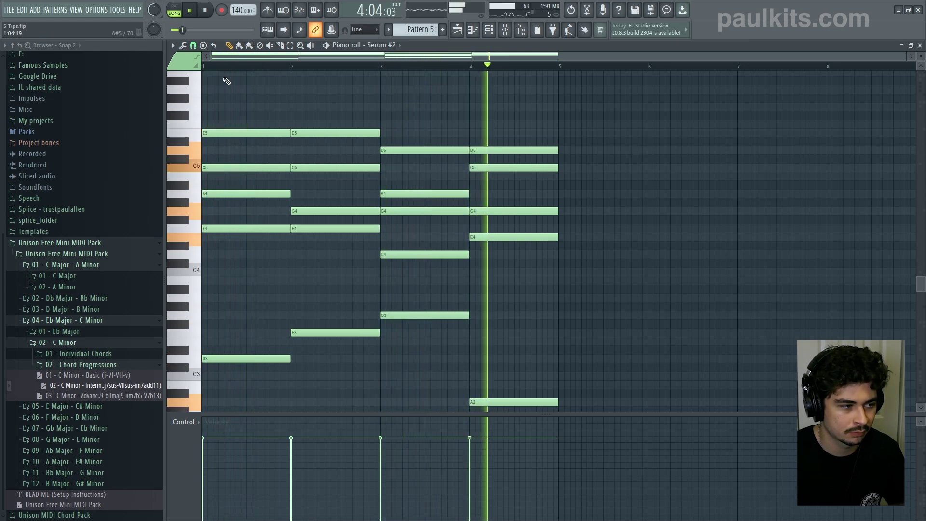
pyautogui.click(227, 70)
pyautogui.click(295, 69)
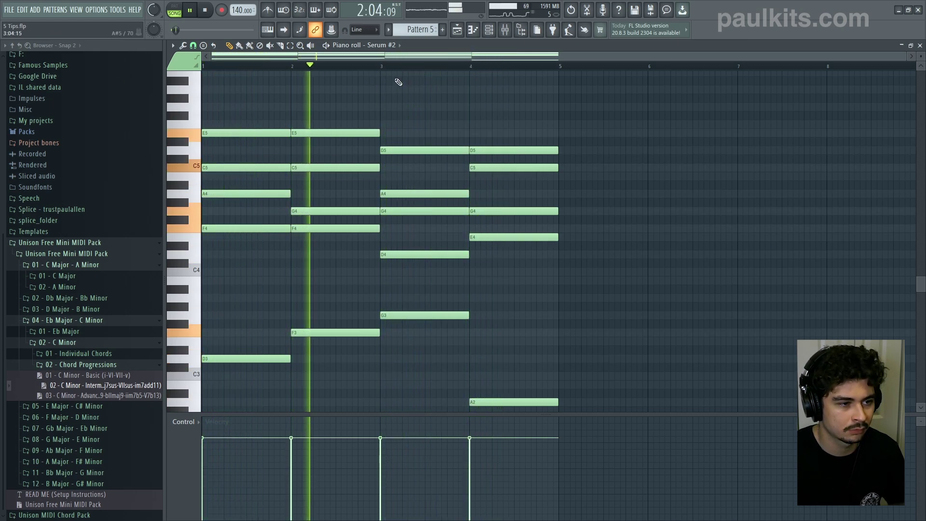
pyautogui.click(384, 69)
pyautogui.click(225, 69)
pyautogui.click(212, 69)
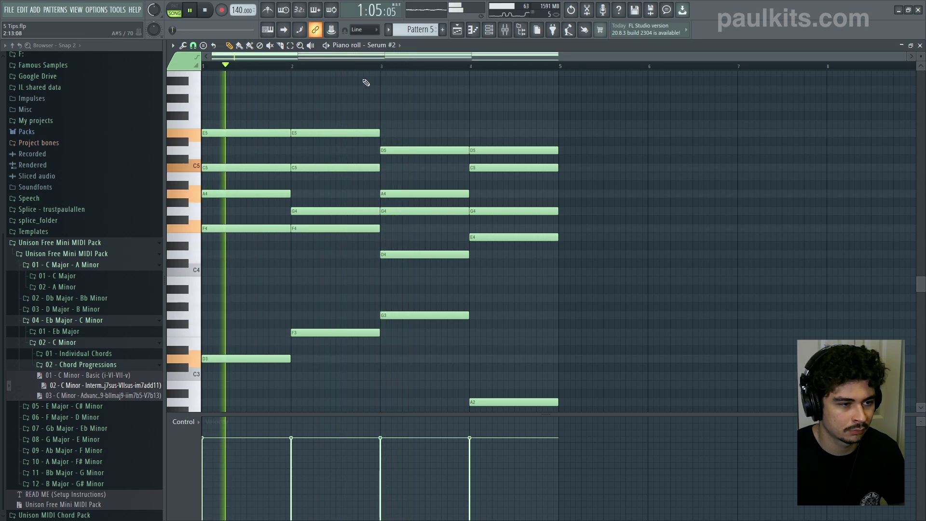
pyautogui.click(383, 69)
pyautogui.click(294, 69)
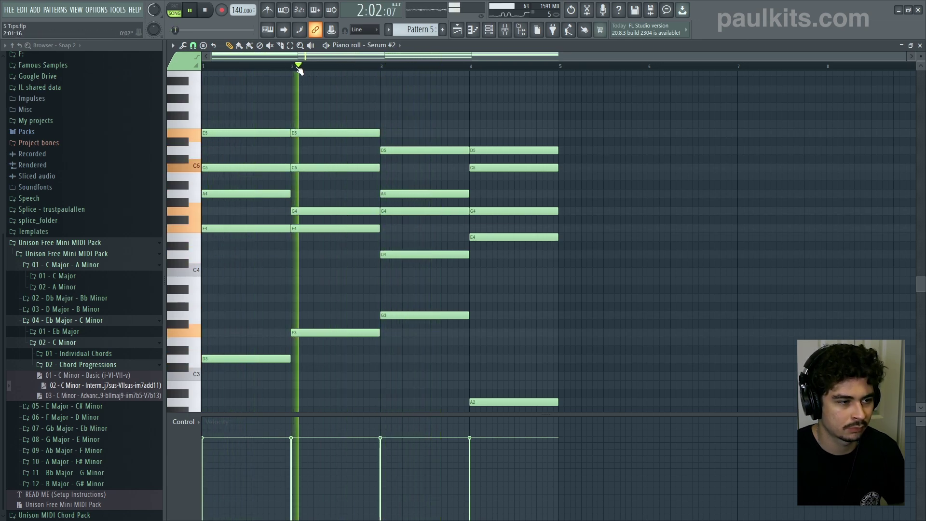
pyautogui.press('space')
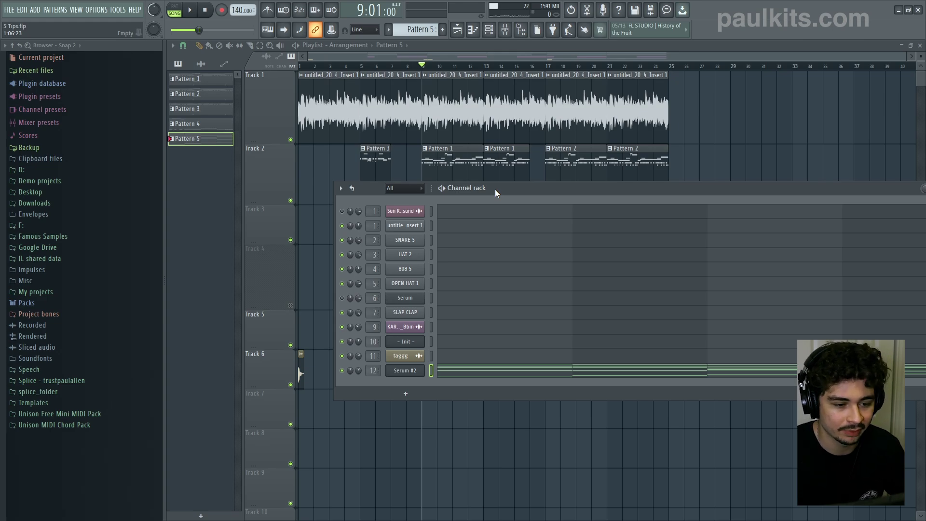
# Open the OPEN HAT 1 channel settings and examine its volume envelope and sample settings
pyautogui.click(417, 287)
pyautogui.click(294, 206)
pyautogui.moveTo(317, 193); pyautogui.dragTo(580, 131)
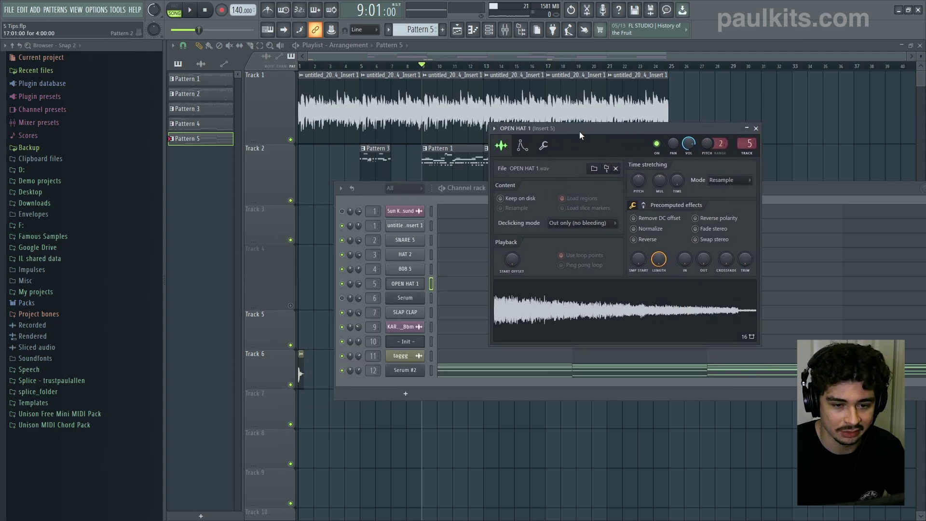
pyautogui.click(522, 147)
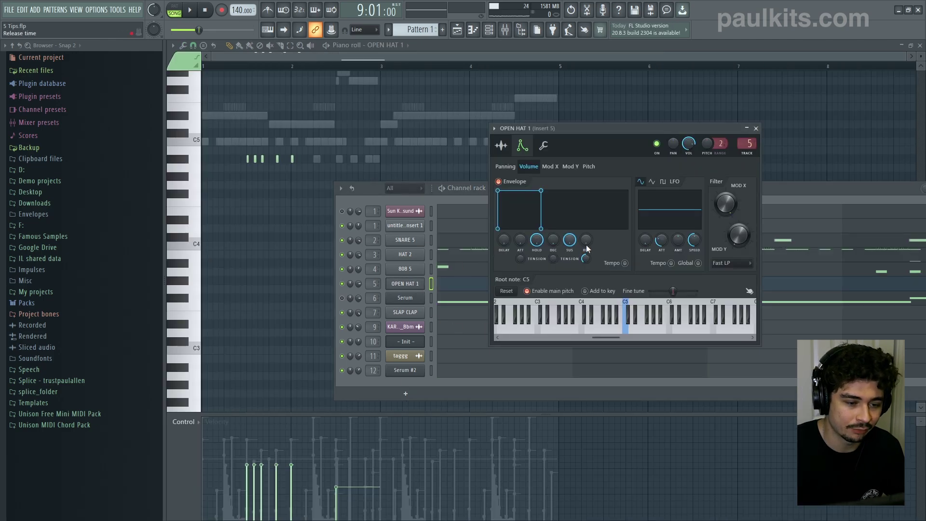
pyautogui.click(501, 145)
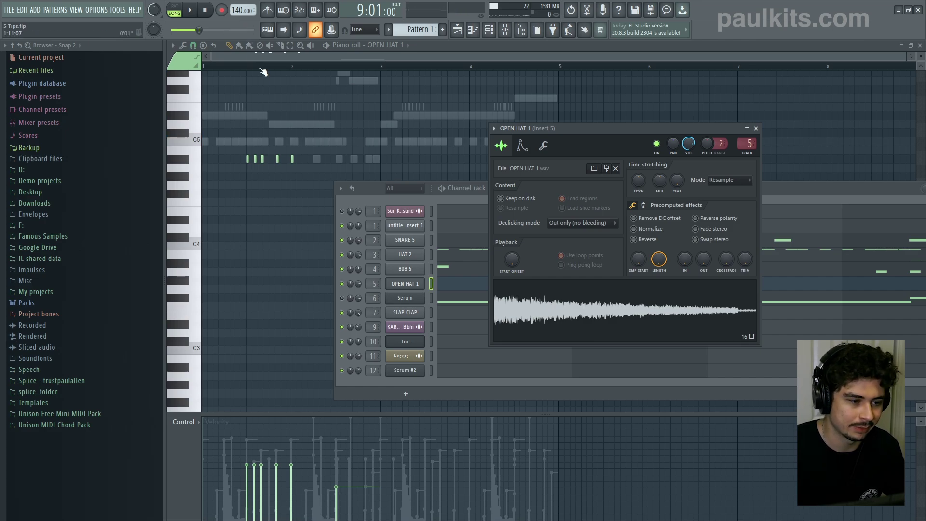
# Play back Pattern 1 from the OPEN HAT 1 piano roll to hear the open hat notes
pyautogui.click(193, 64)
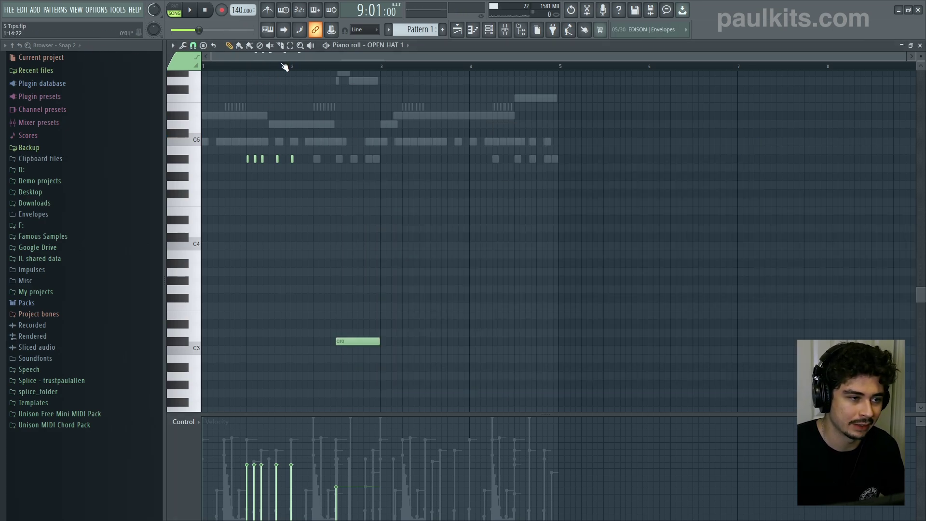
pyautogui.press('space')
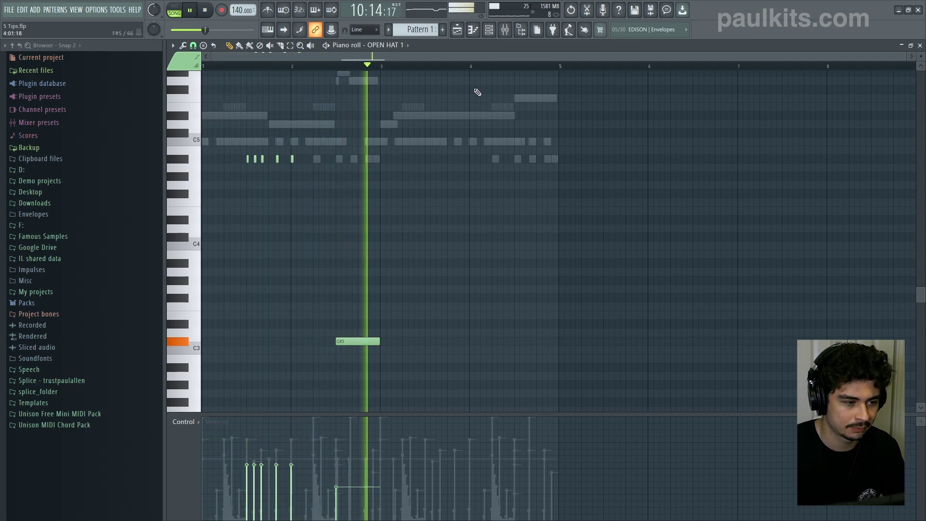
pyautogui.press('space')
# Solo Track 2 in the playlist and open the first Pattern 1 clip's SNARE 5 part in the piano roll
pyautogui.click(457, 30)
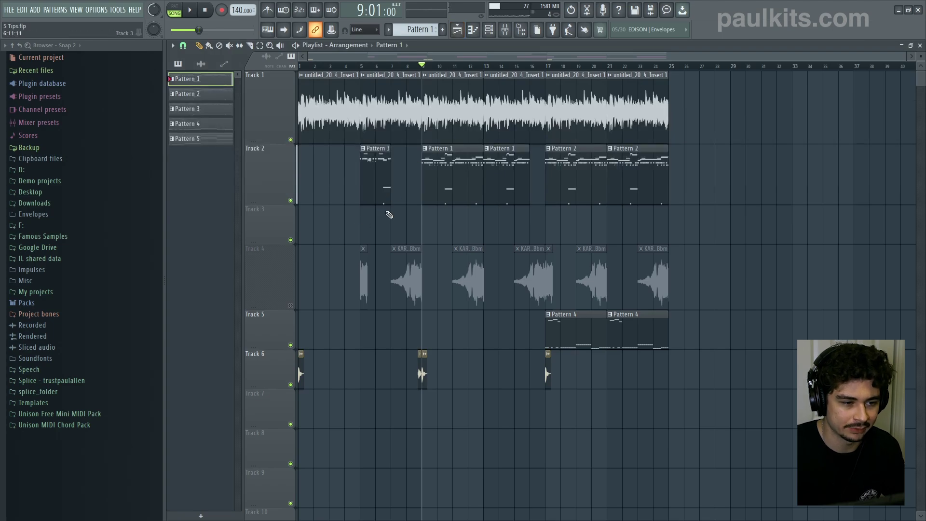
pyautogui.rightClick(291, 201)
pyautogui.doubleClick(444, 174)
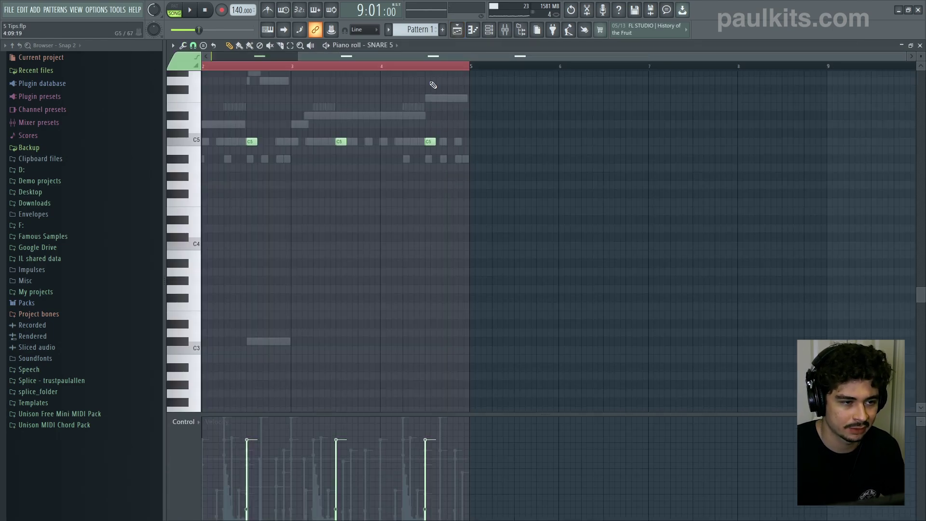
# Play back the pattern and switch the piano roll from SNARE 5 to OPEN HAT 1 to hear its notes
pyautogui.press('space')
pyautogui.click(375, 47)
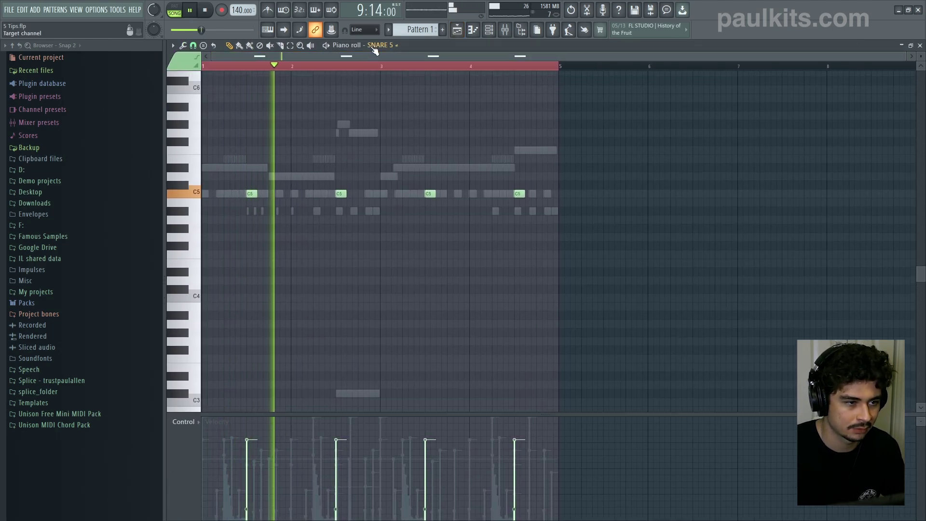
pyautogui.click(421, 135)
pyautogui.scroll(-2, 459, 196)
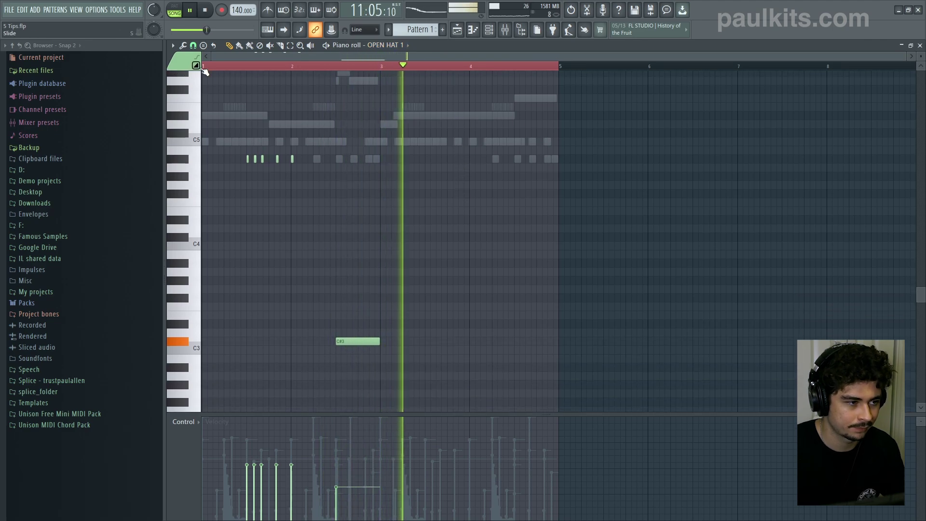
pyautogui.press('space')
# Open the OPEN HAT 1 channel settings beside its short notes and inspect the volume envelope
pyautogui.scroll(4, 238, 68)
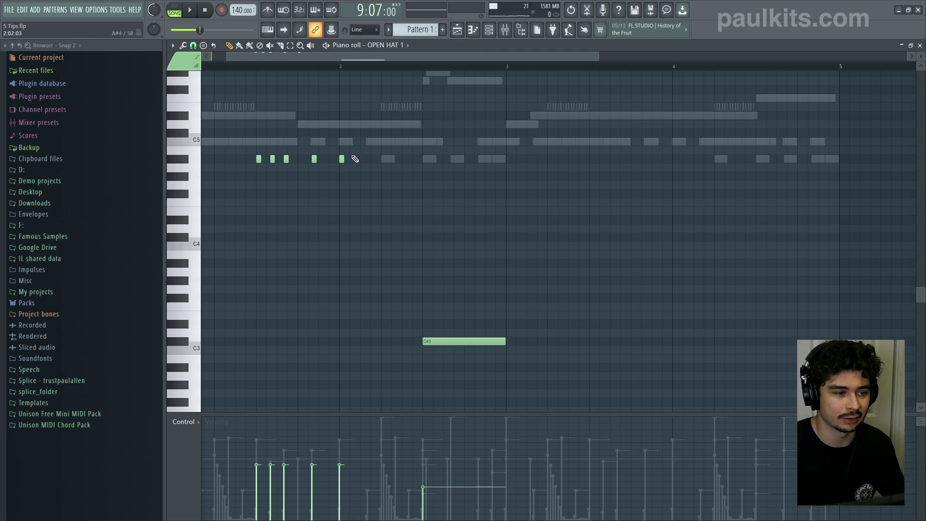
pyautogui.press('Return')
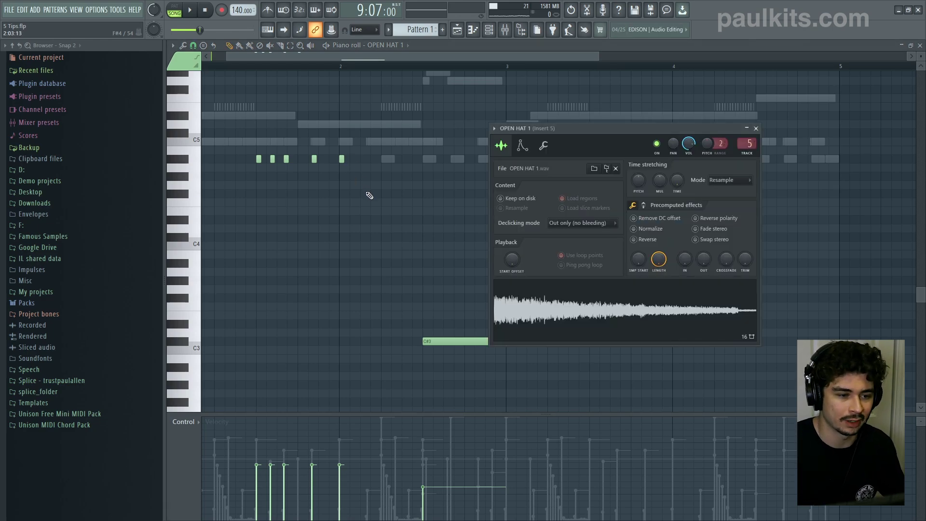
pyautogui.click(522, 147)
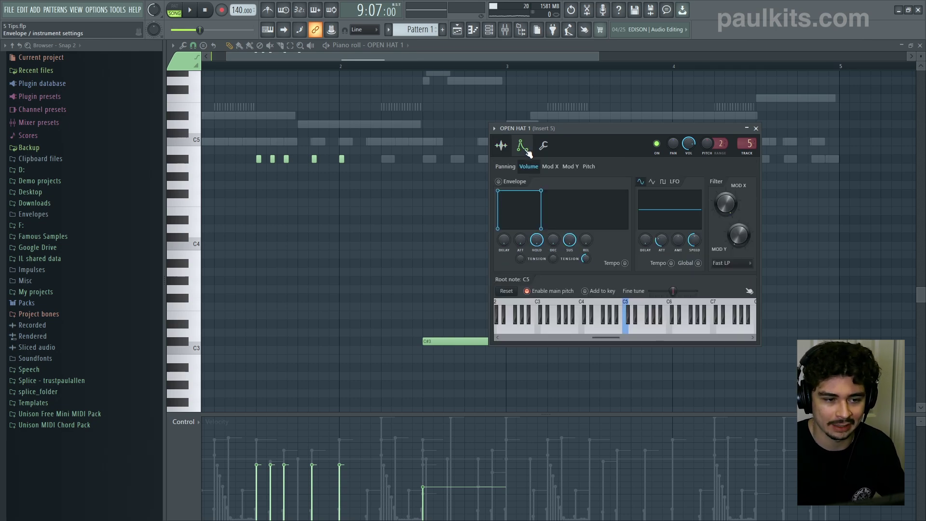
pyautogui.click(518, 185)
pyautogui.moveTo(555, 132); pyautogui.dragTo(555, 118)
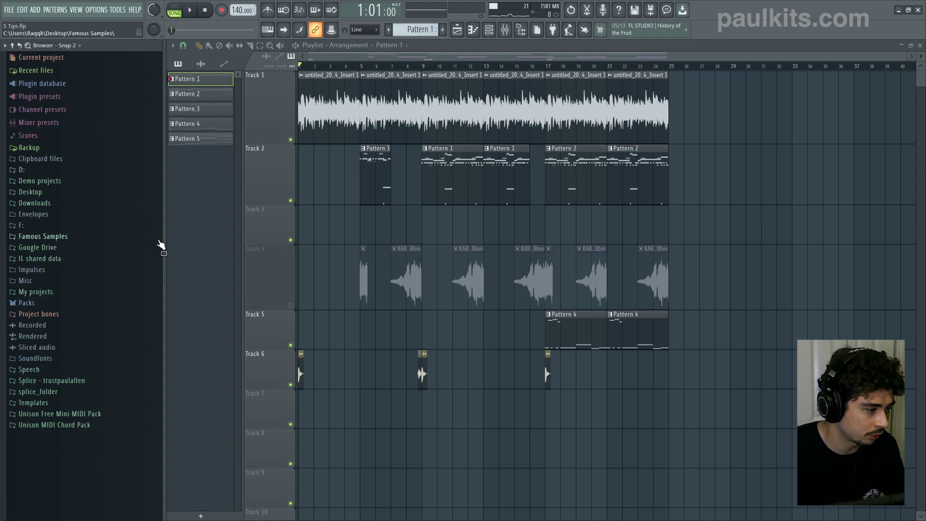
# Look inside the Unison Free Mini MIDI Pack folder, then expand the Google Drive folder to examine its sound kits
pyautogui.click(101, 414)
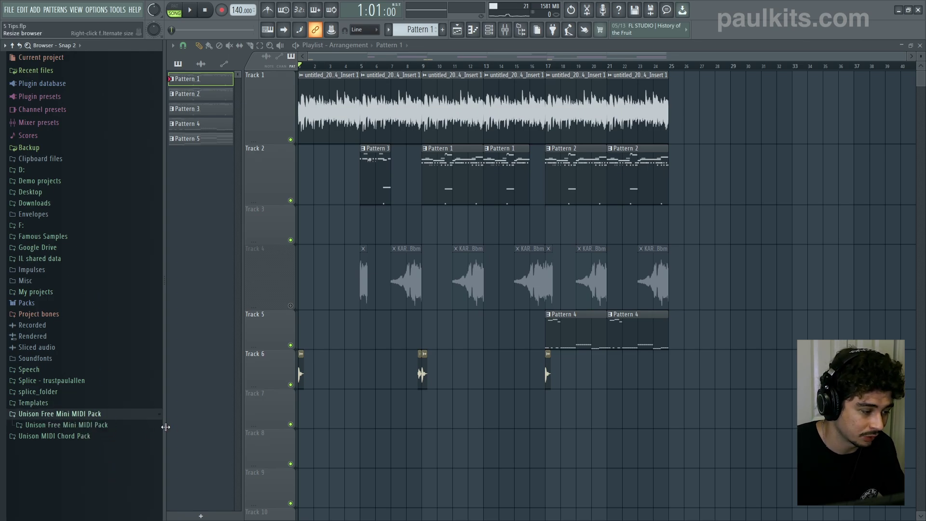
pyautogui.click(101, 413)
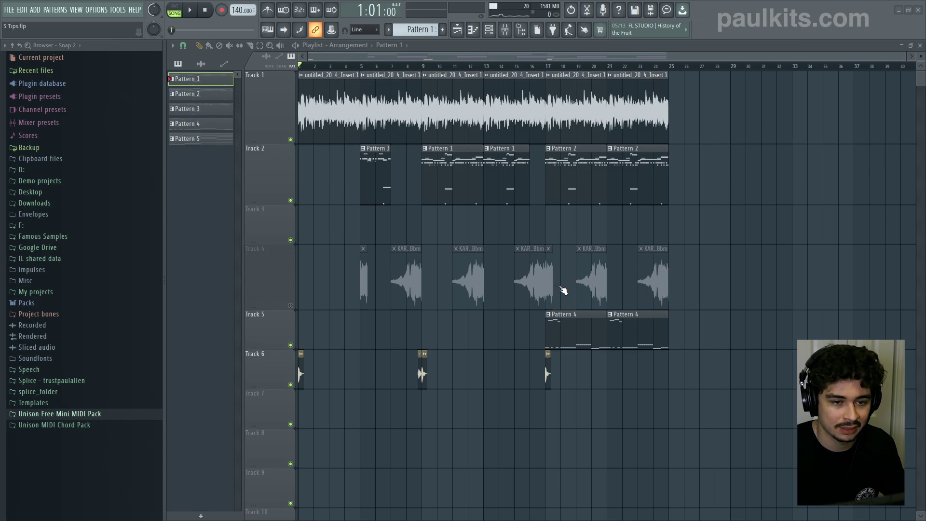
pyautogui.click(67, 250)
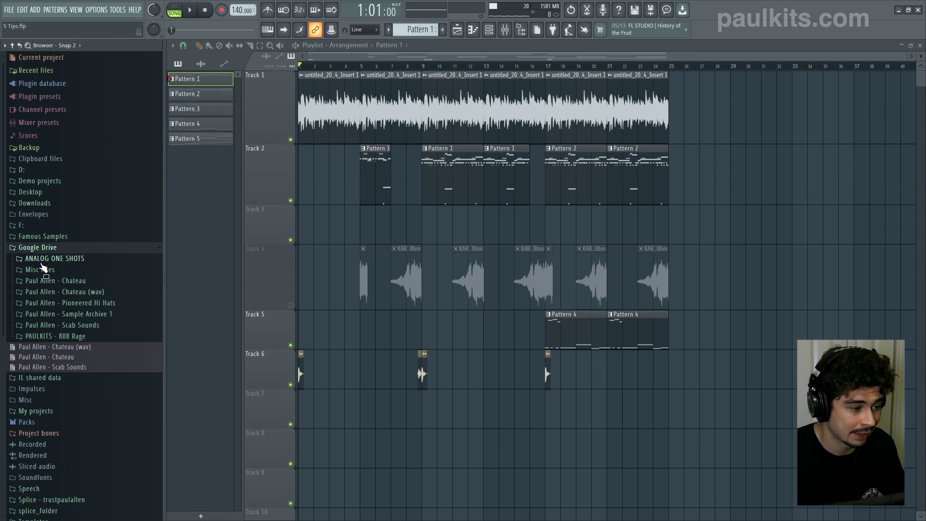
pyautogui.scroll(-2, 42, 267)
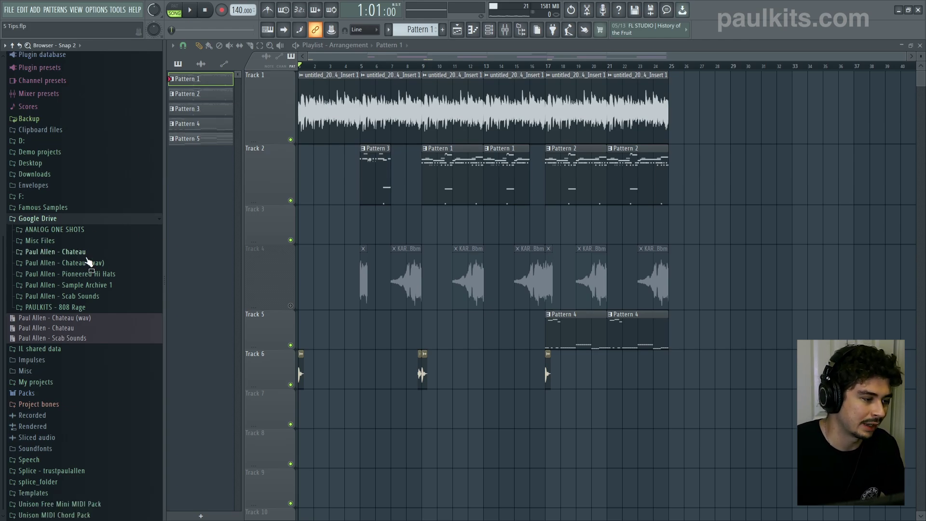
pyautogui.moveTo(75, 256); pyautogui.dragTo(139, 263)
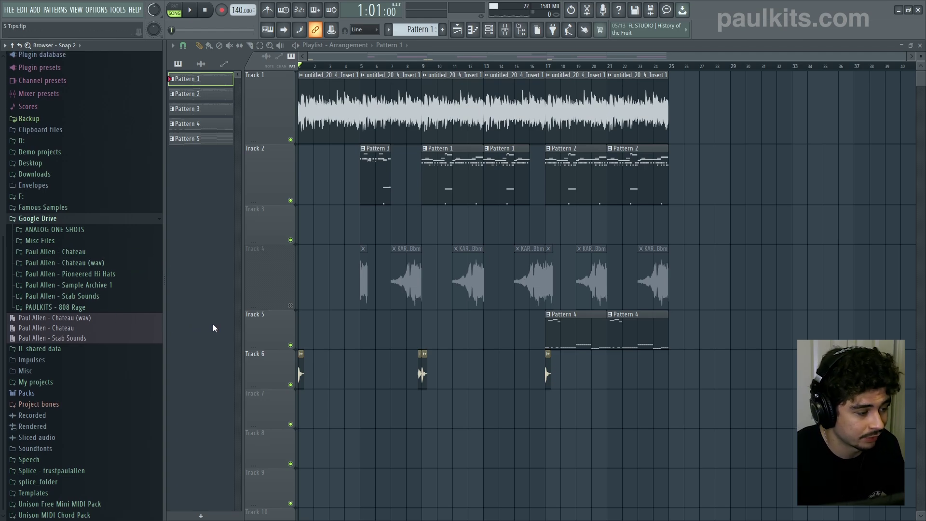